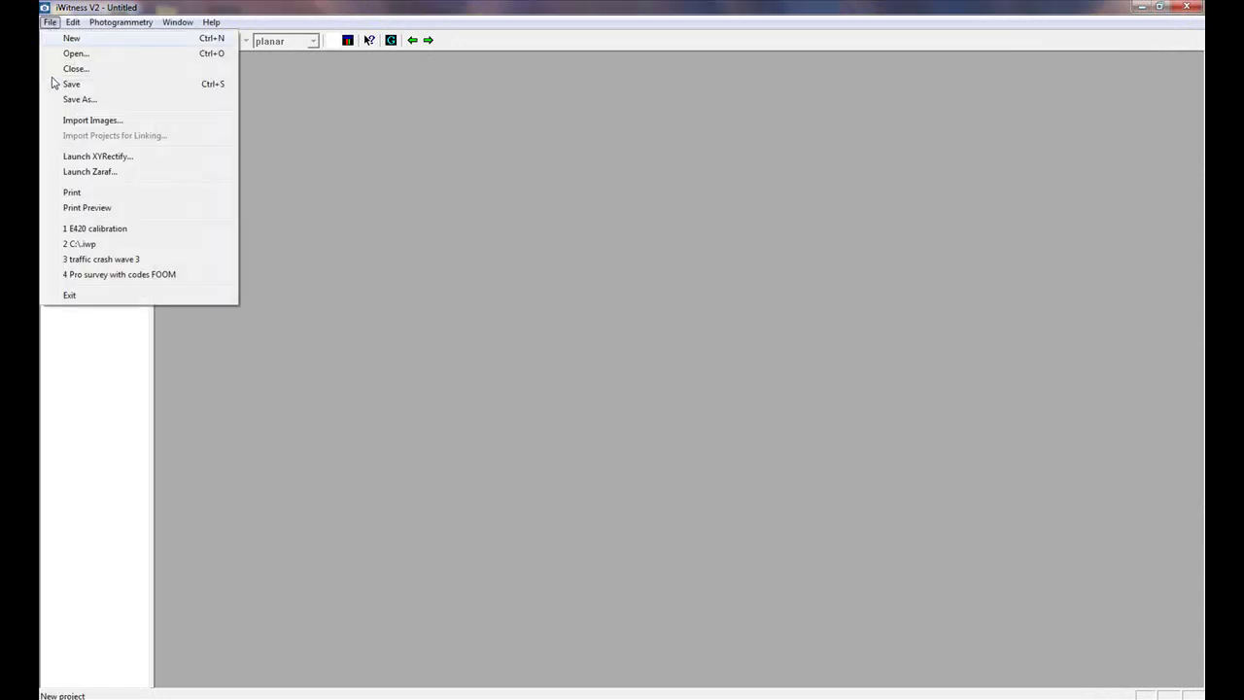
- Import every calibration image in the folder into the project under the OLYMPUS E-420 camera
left_click(75, 119)
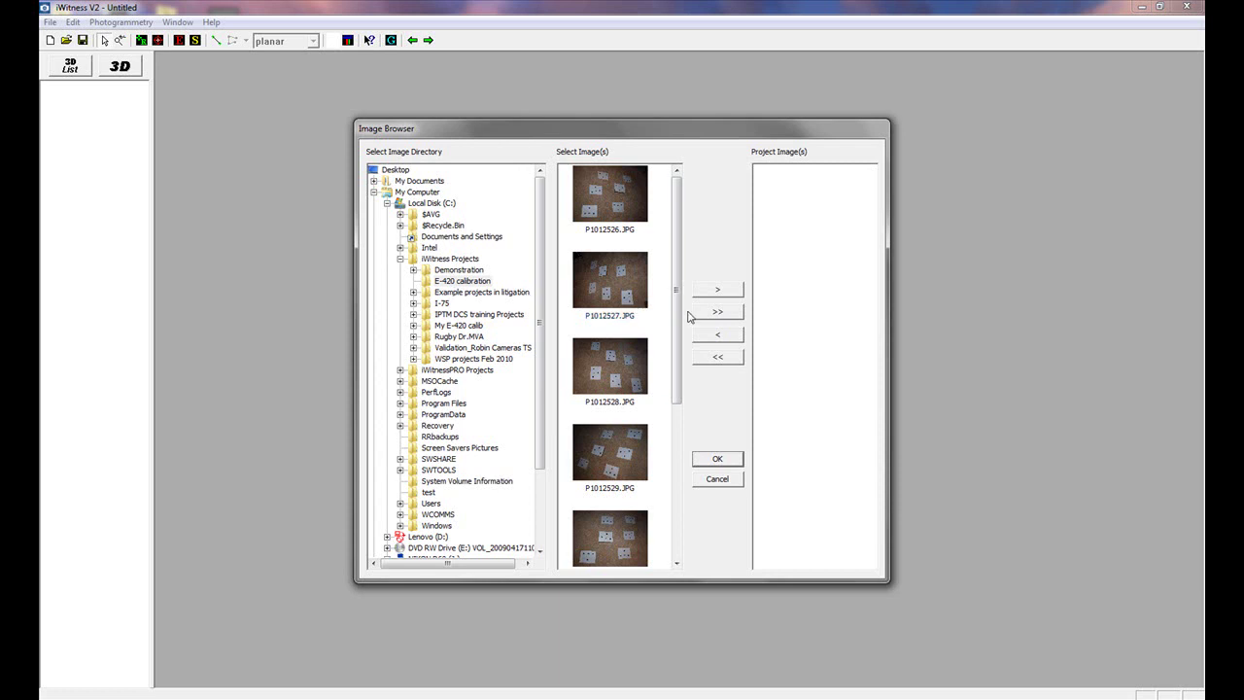
left_click(699, 313)
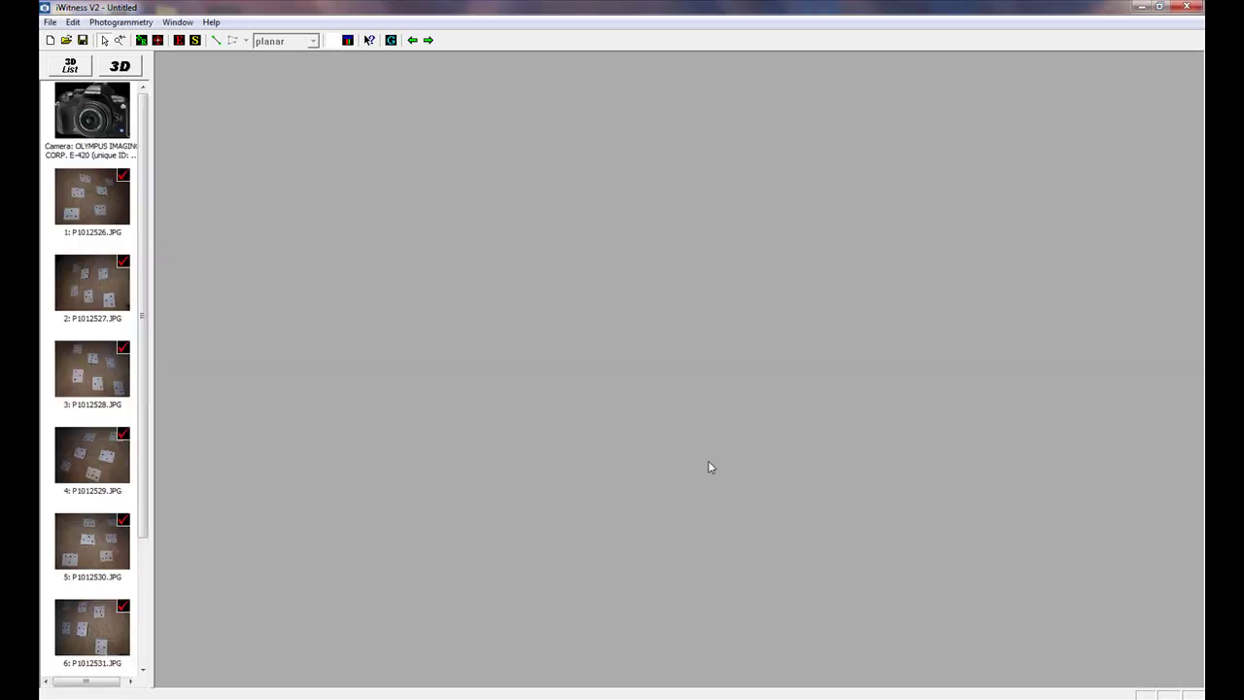
- Add the unique ID 'E420 SN1234' to the E-420 camera and accept its parameters
double_click(107, 101)
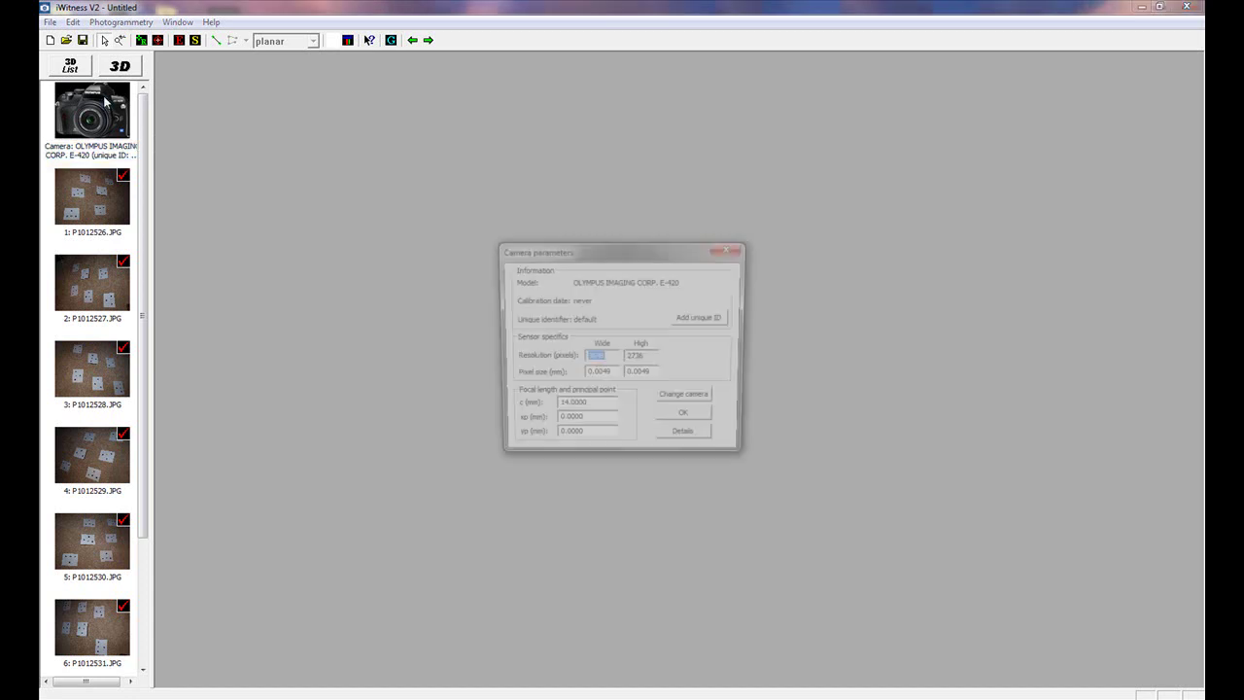
left_click(696, 321)
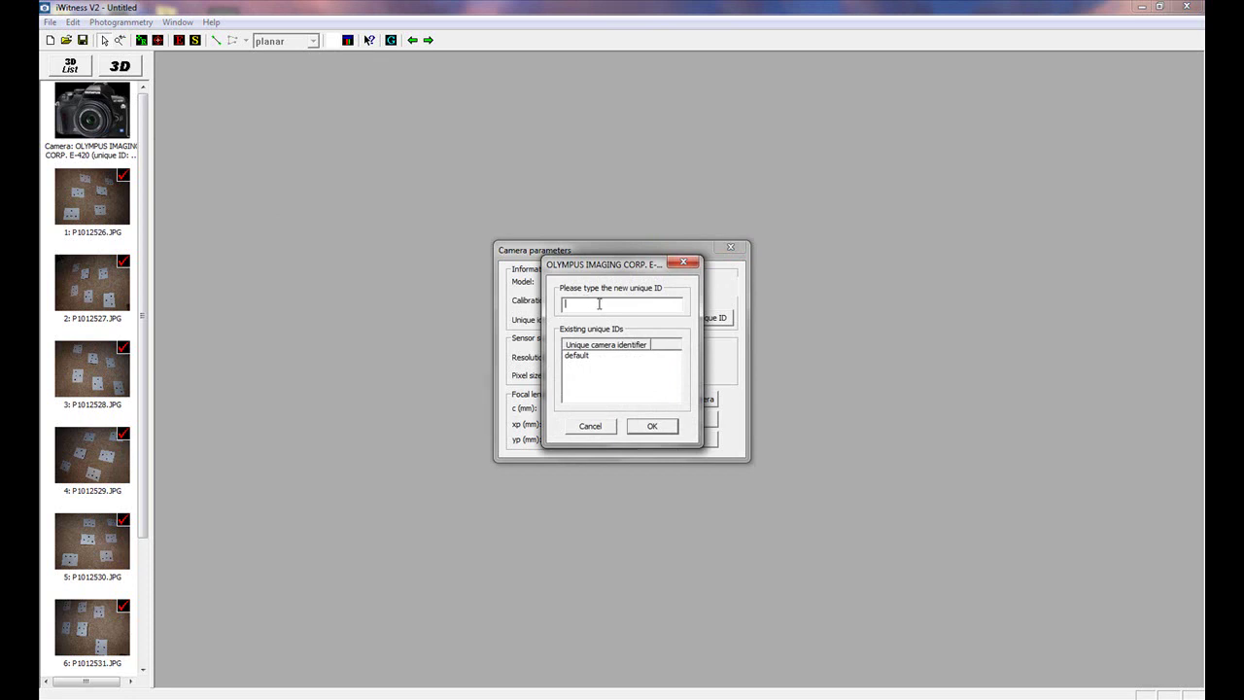
type("E420 SN1234")
left_click(647, 425)
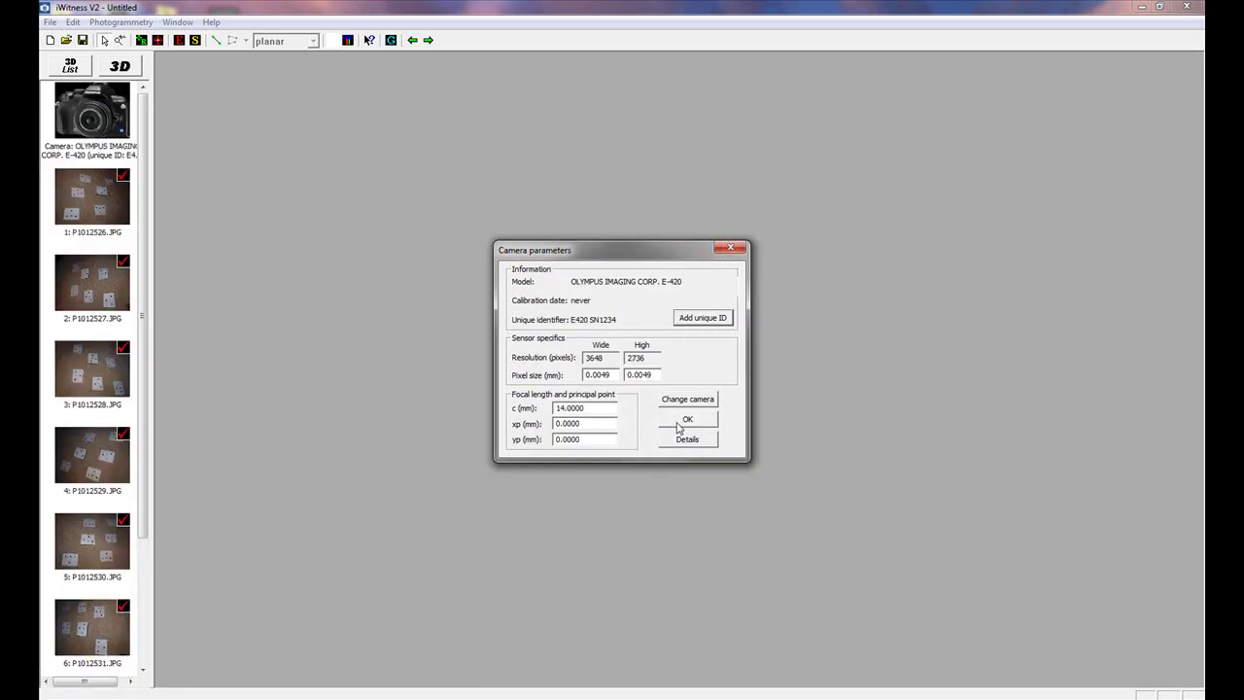
left_click(686, 420)
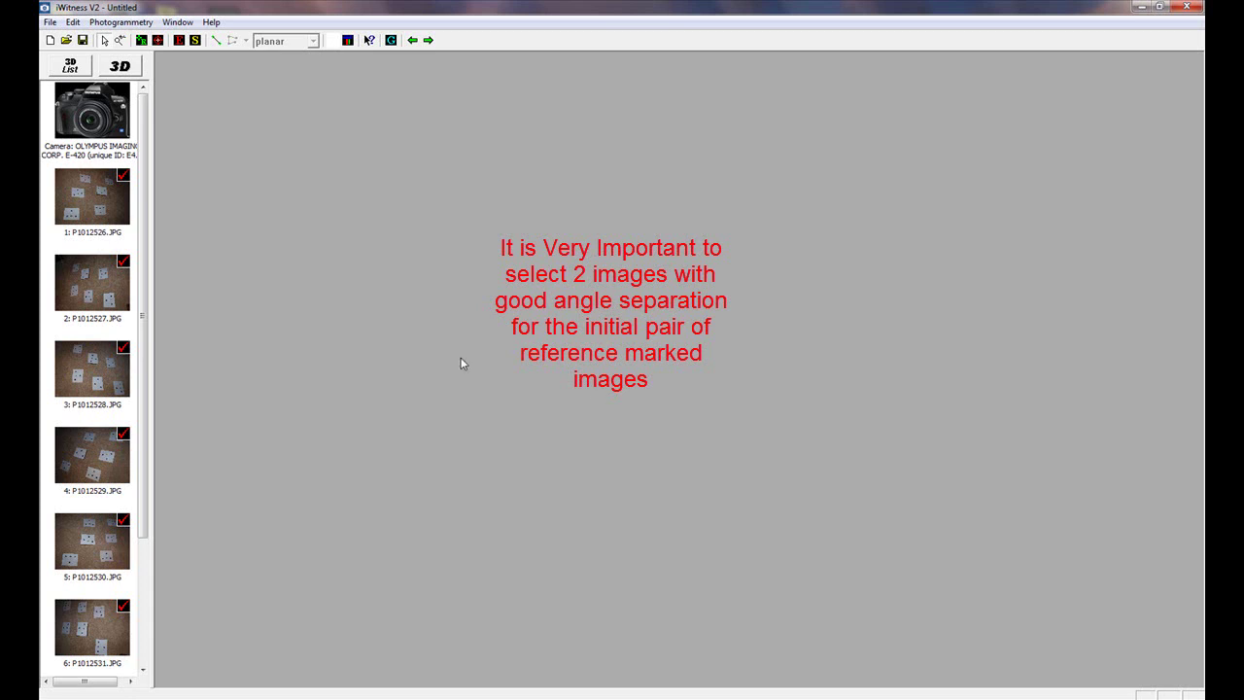
- Open photos P1012526 and P1012529 side by side and rotate each left to portrait
double_click(83, 197)
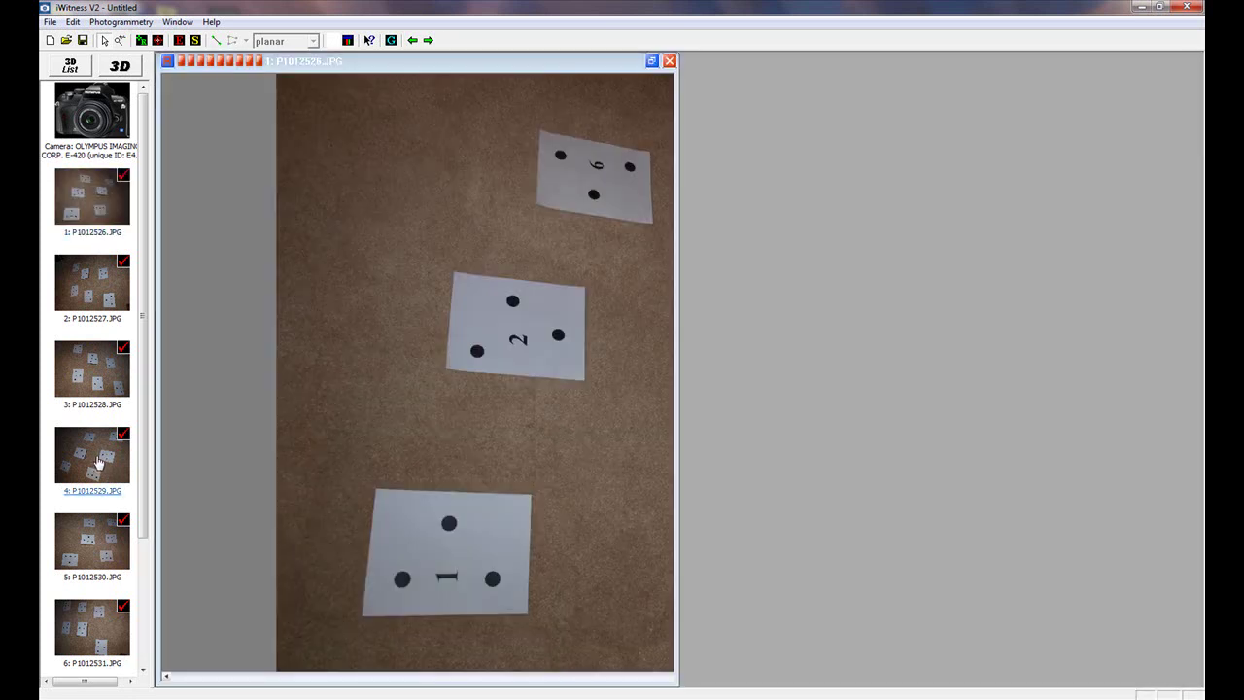
double_click(97, 463)
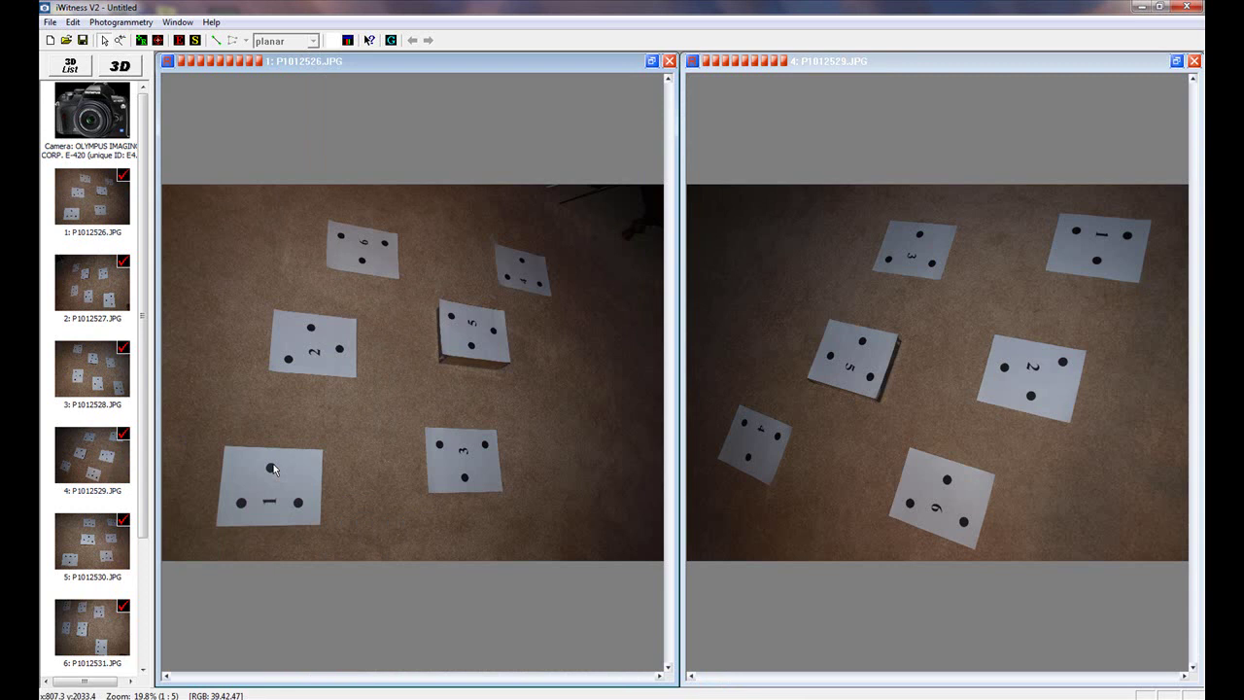
right_click(359, 430)
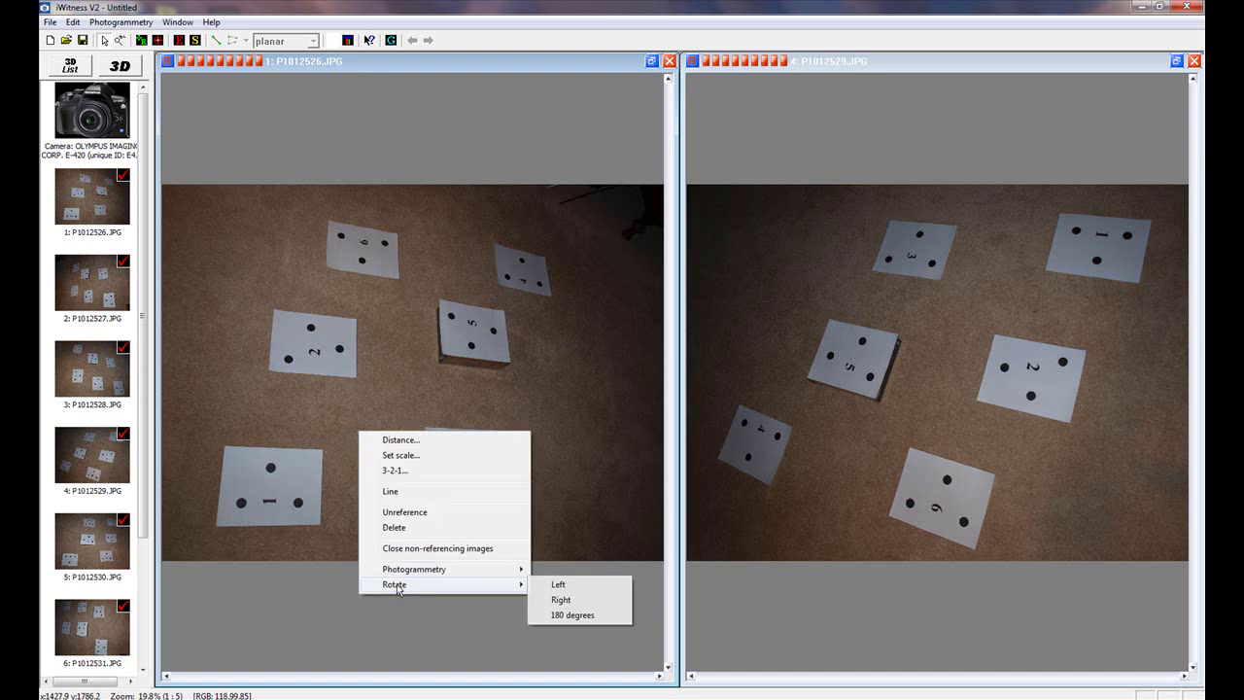
left_click(561, 602)
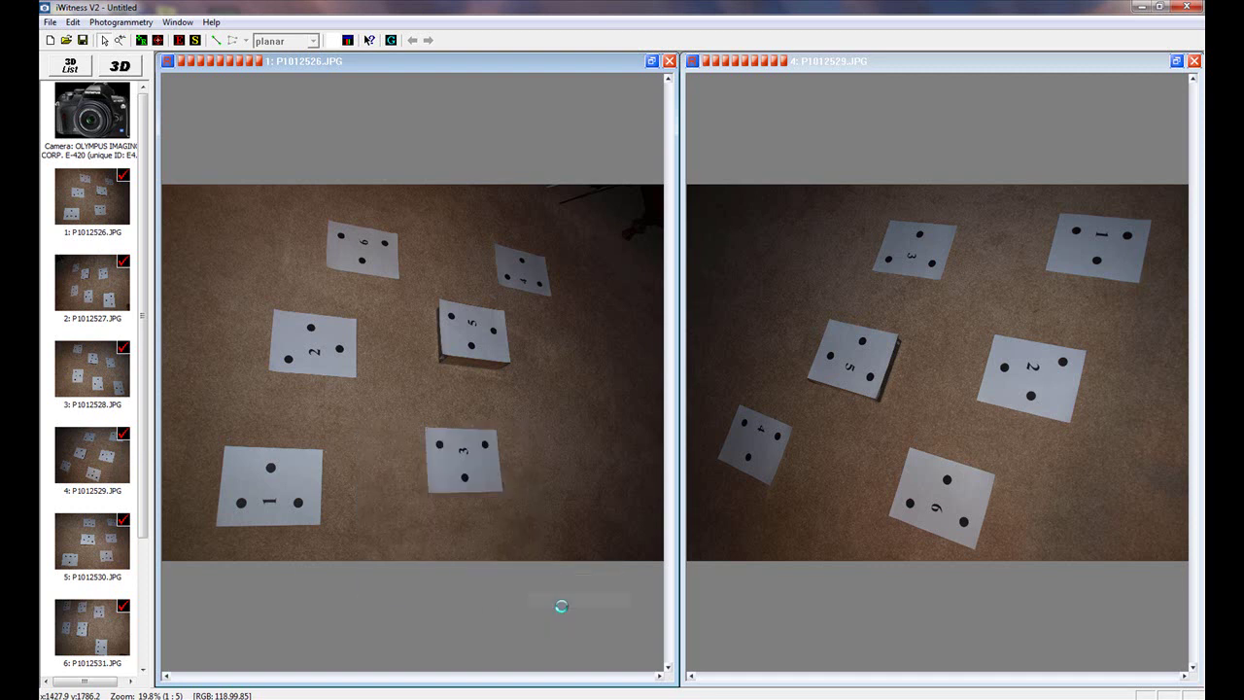
right_click(832, 440)
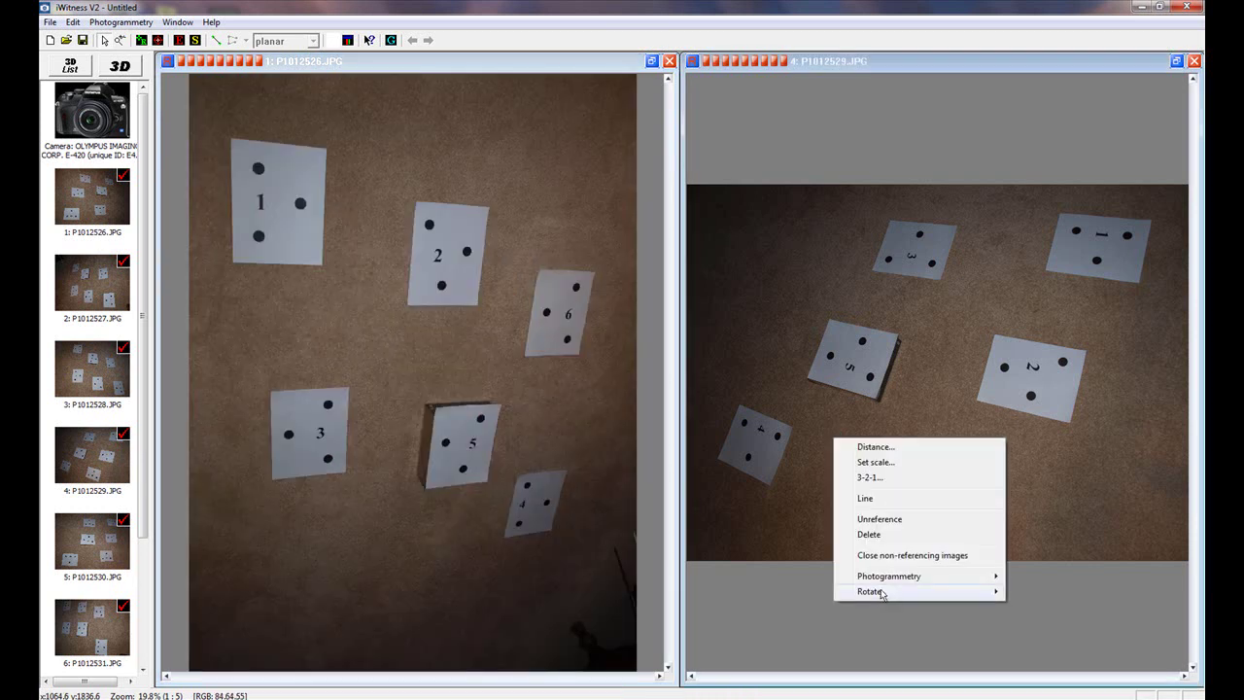
mouse_move(875, 591)
left_click(1034, 593)
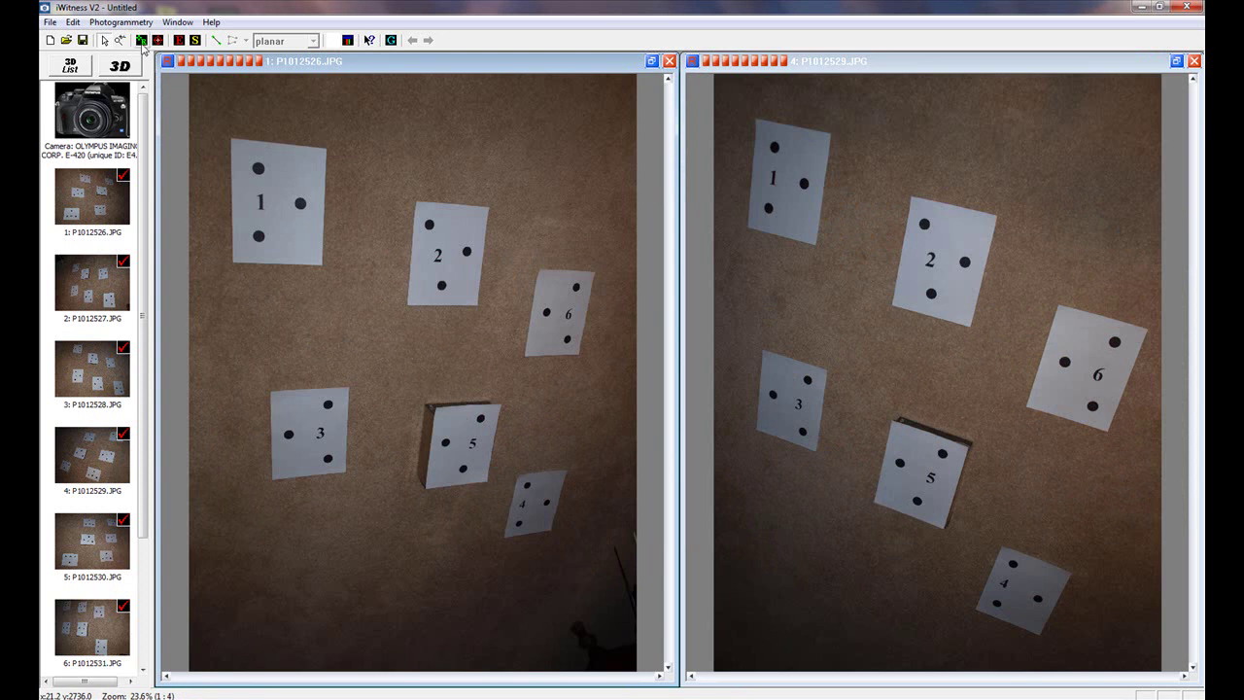
- In point referencing mode, match the dots of targets 1, 2, 4 and 5 between images 1 and 4
left_click(141, 42)
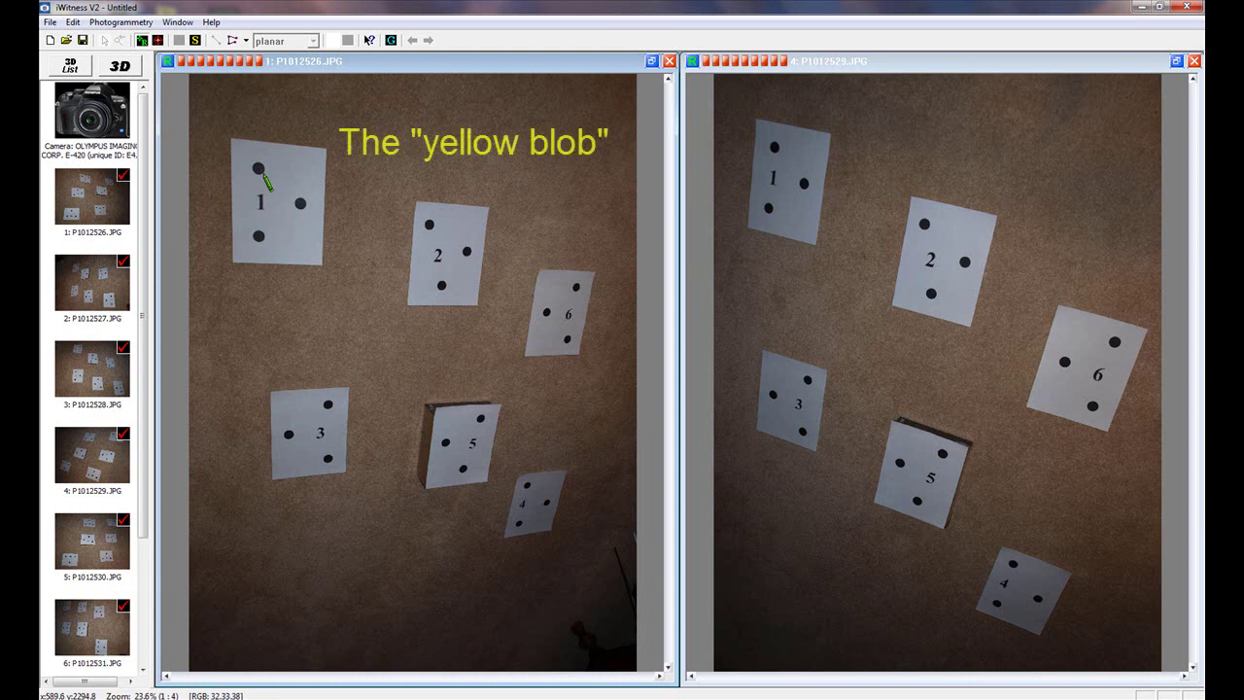
left_click(262, 178)
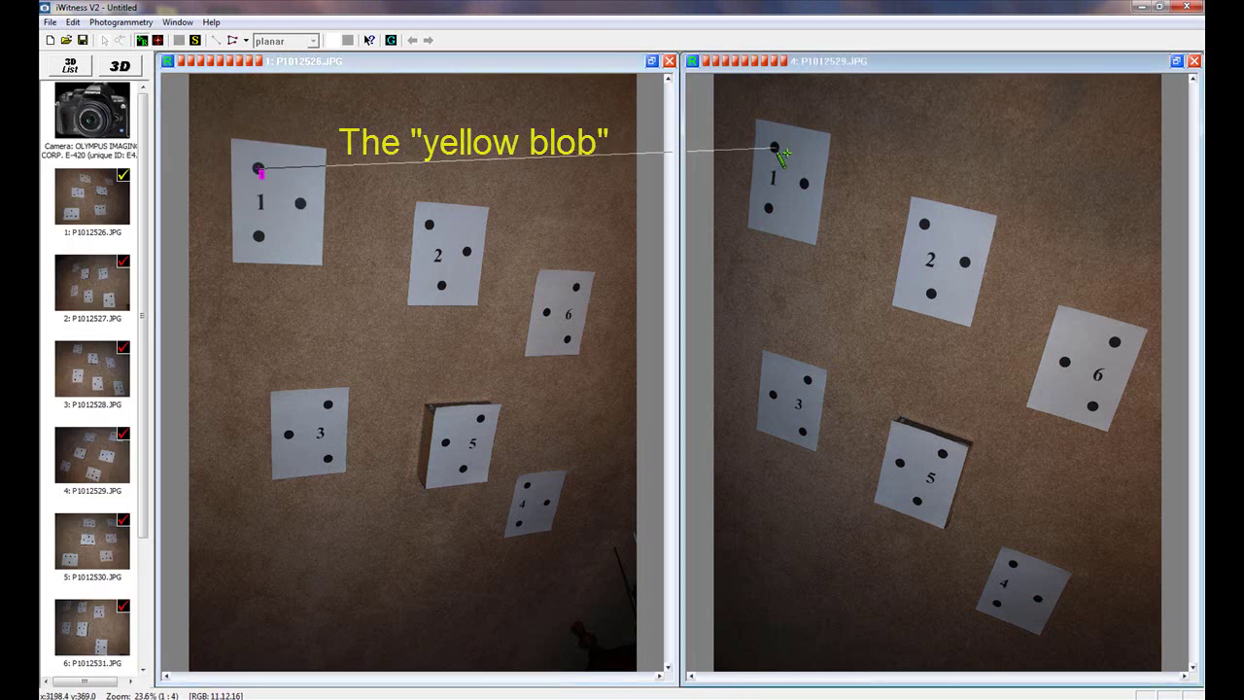
left_click(777, 149)
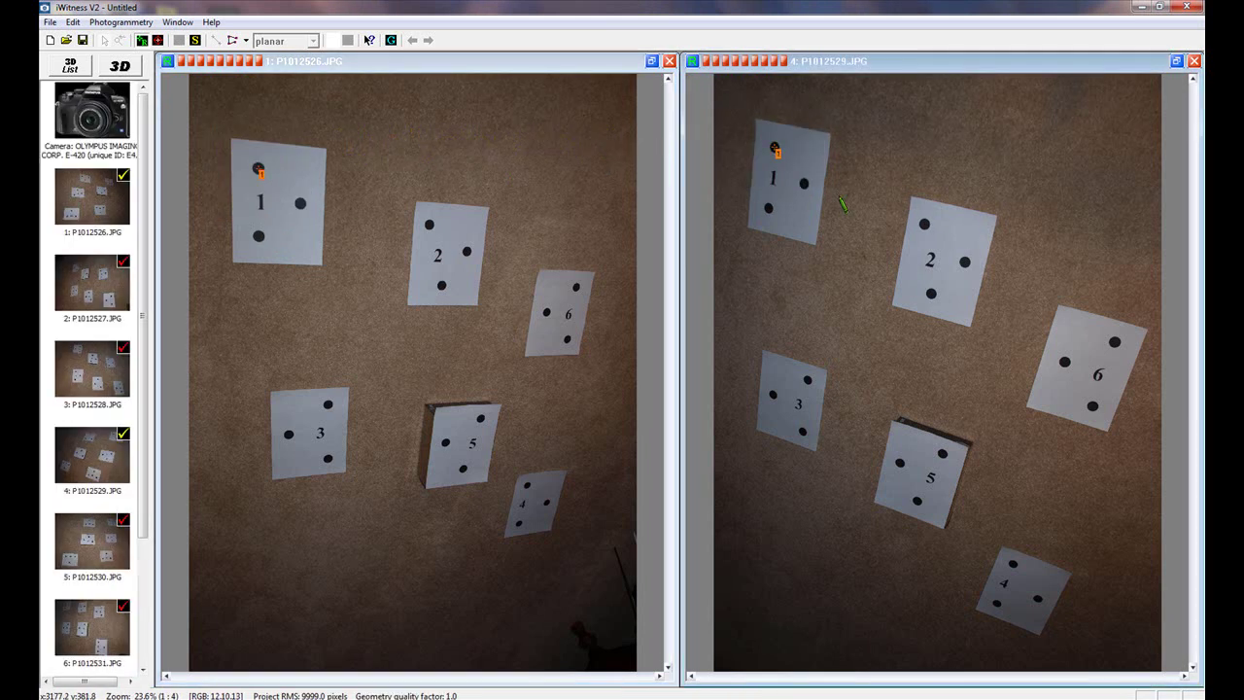
left_click(925, 225)
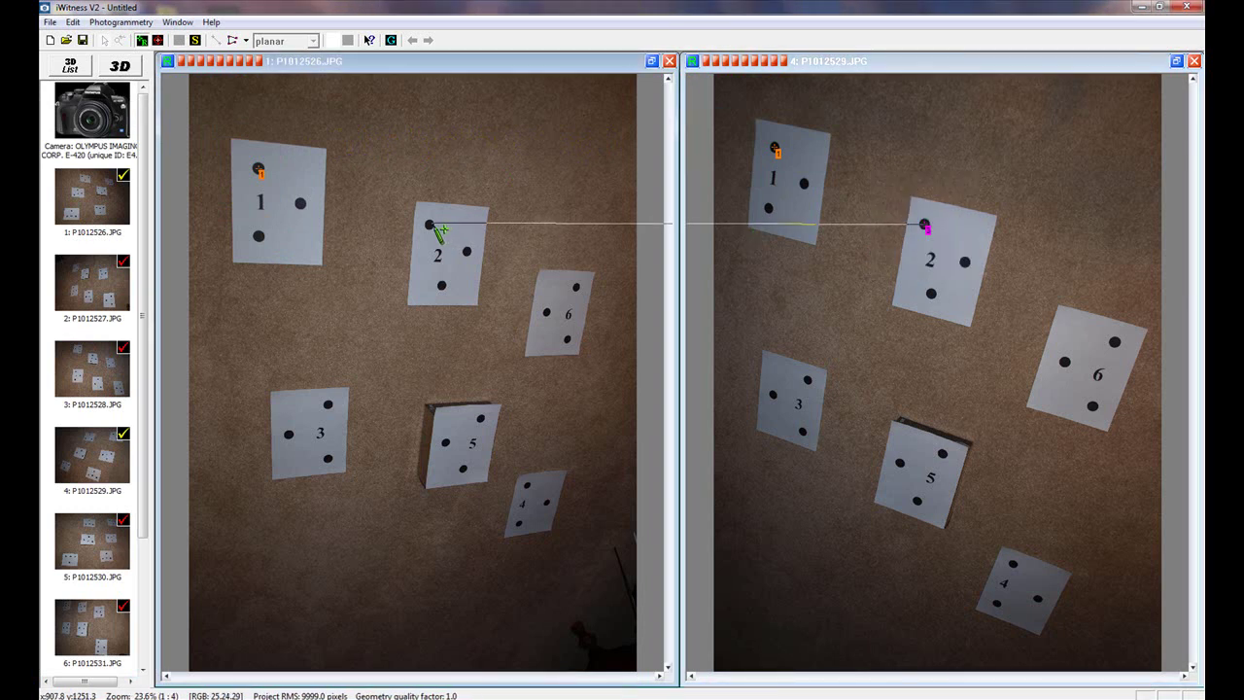
left_click(431, 225)
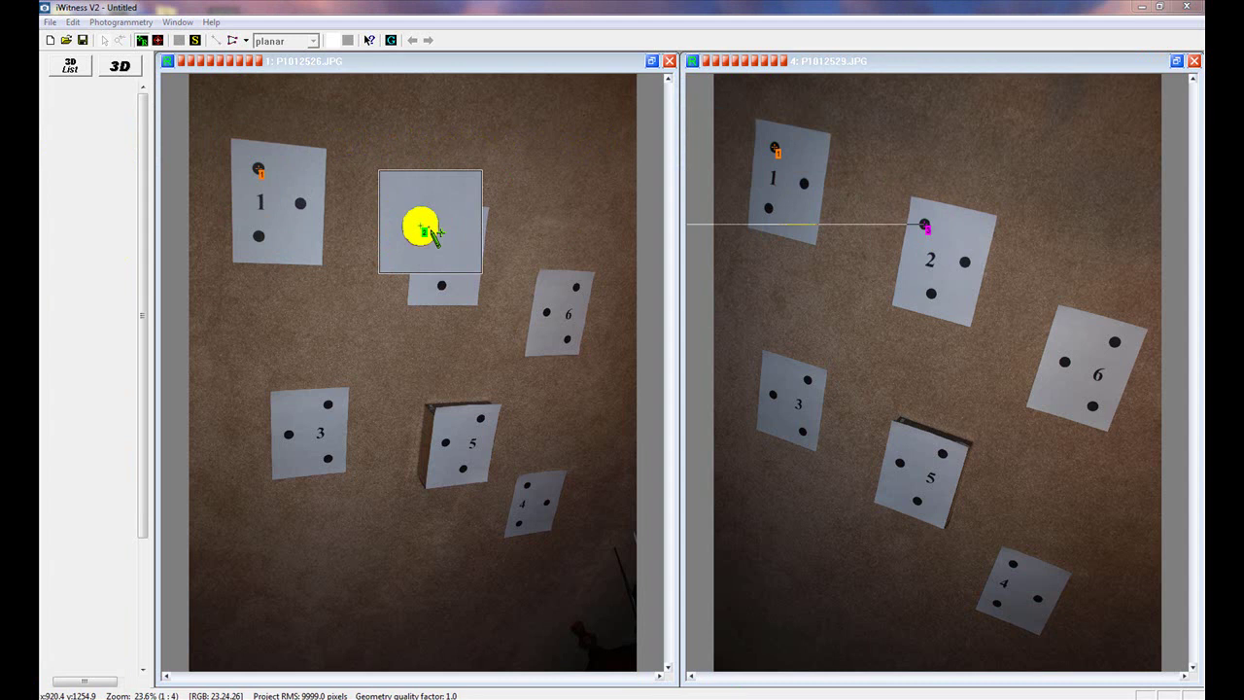
left_click(547, 504)
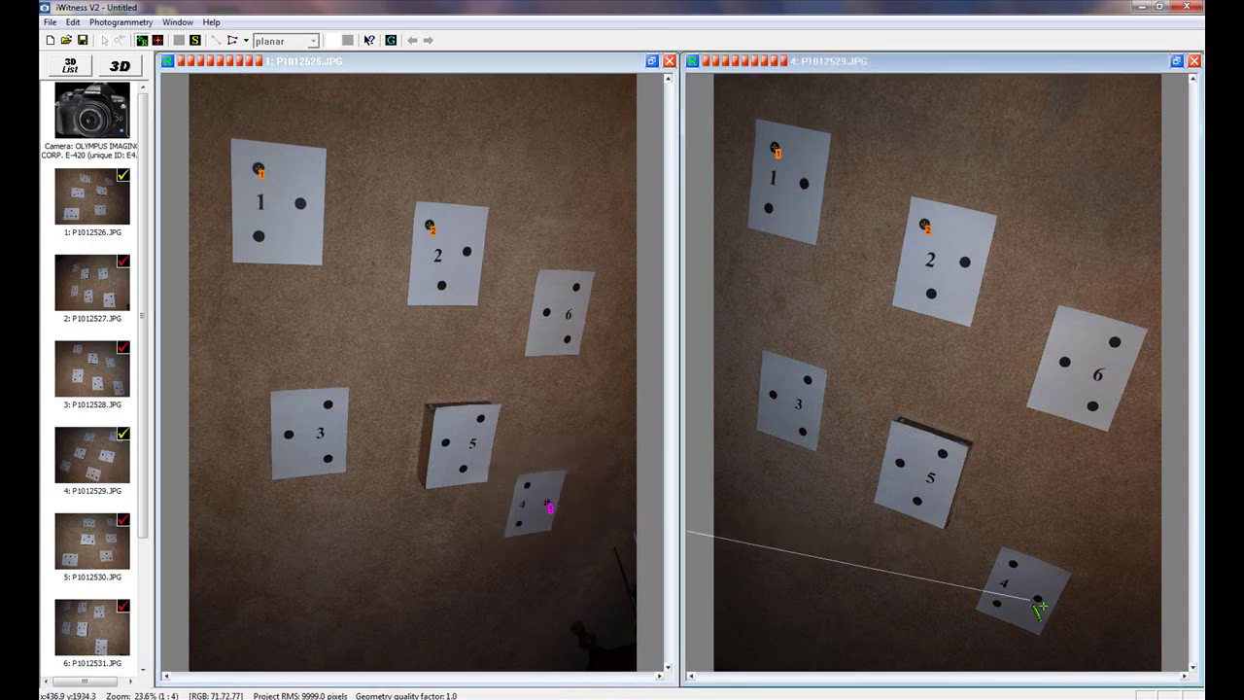
left_click(1048, 607)
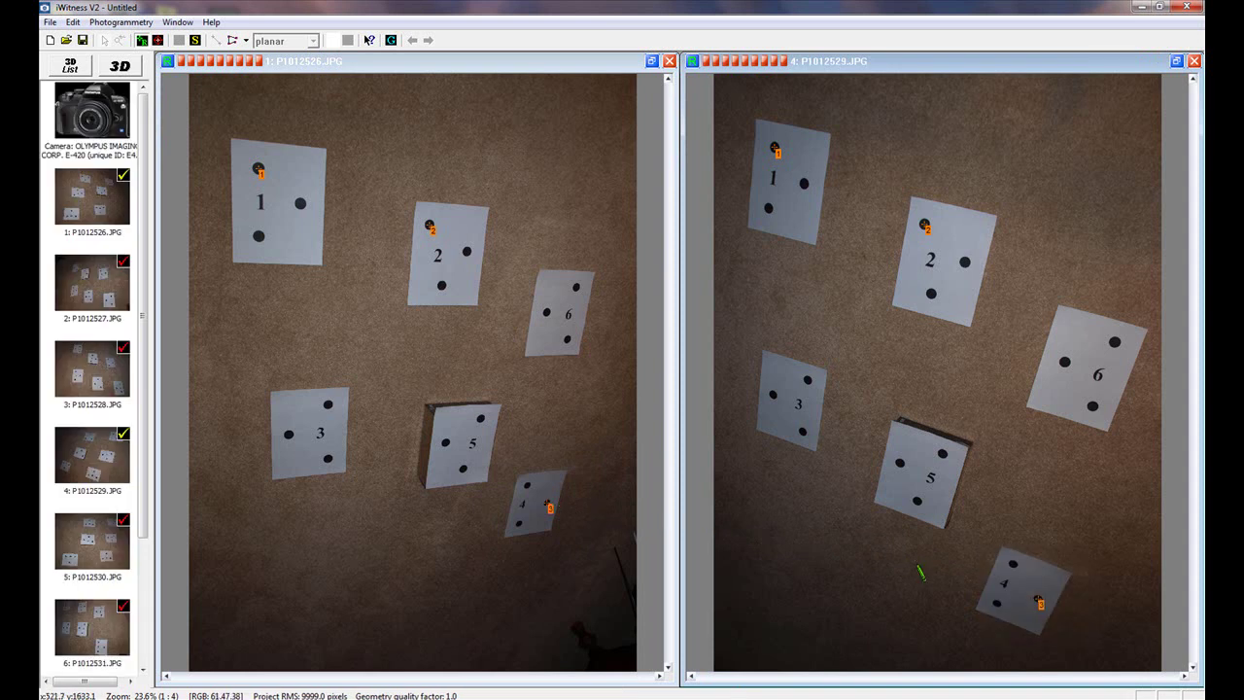
left_click(914, 508)
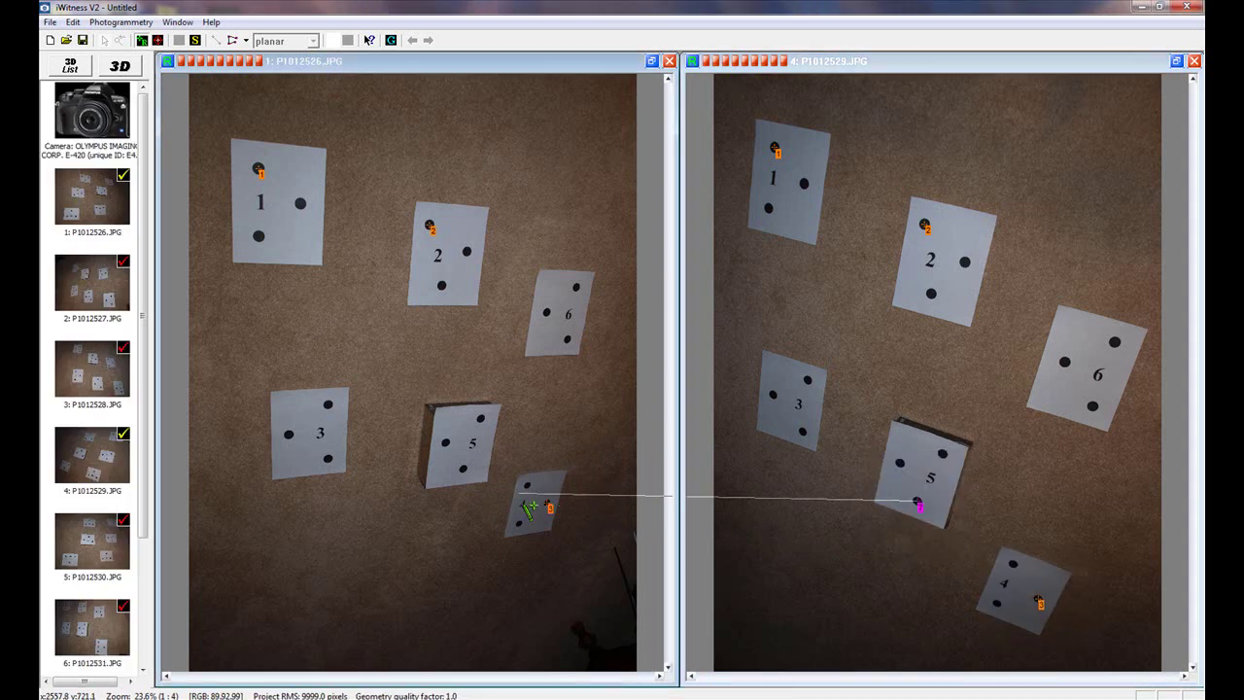
left_click(464, 471)
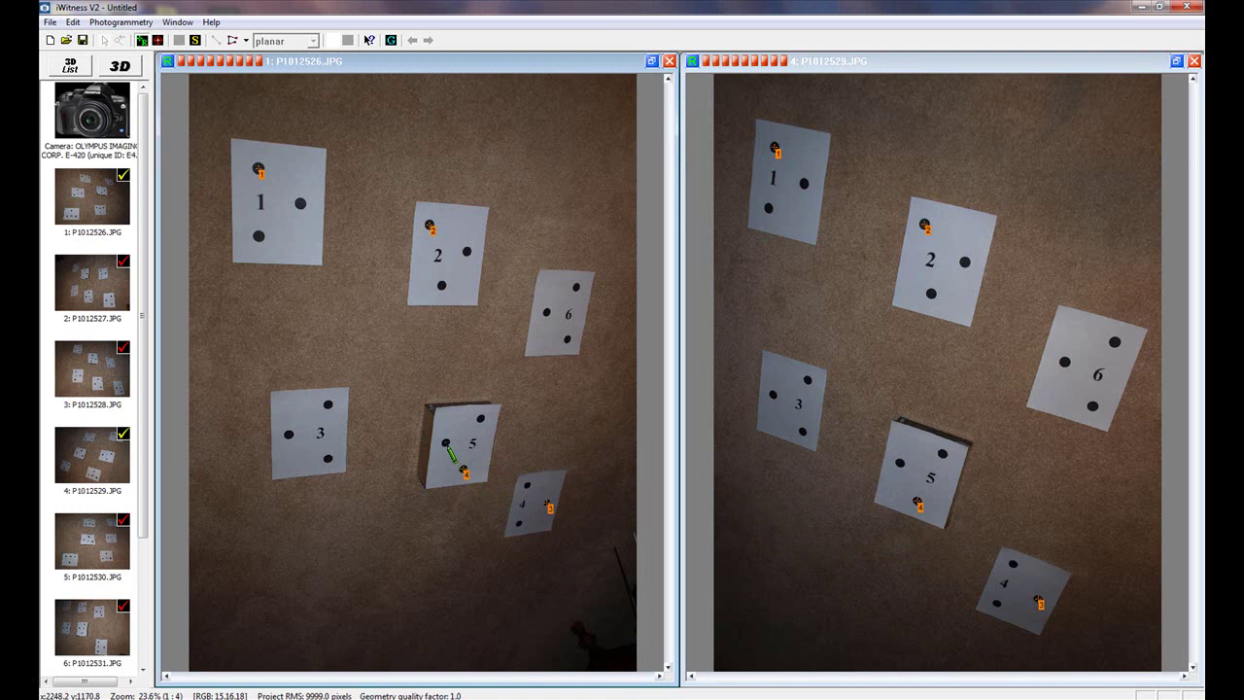
- Match target 5's left dot and target 3's dots, creating point 7 at the top-right
left_click(447, 445)
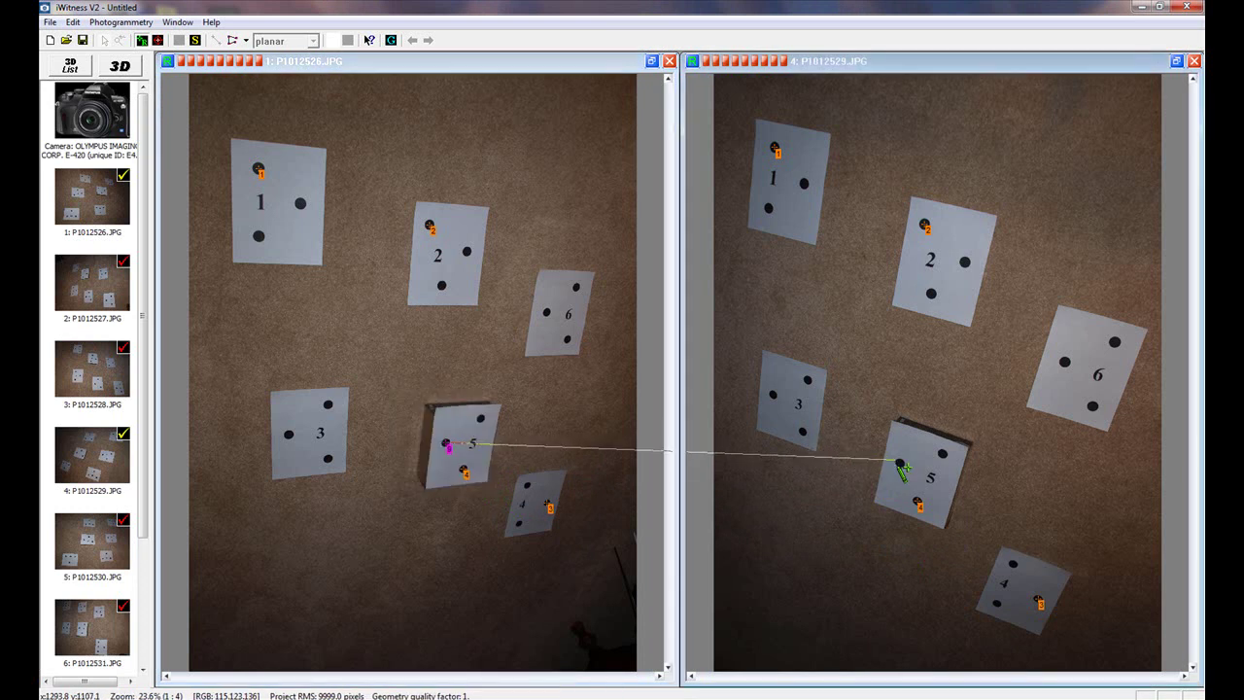
left_click(901, 462)
left_click(901, 465)
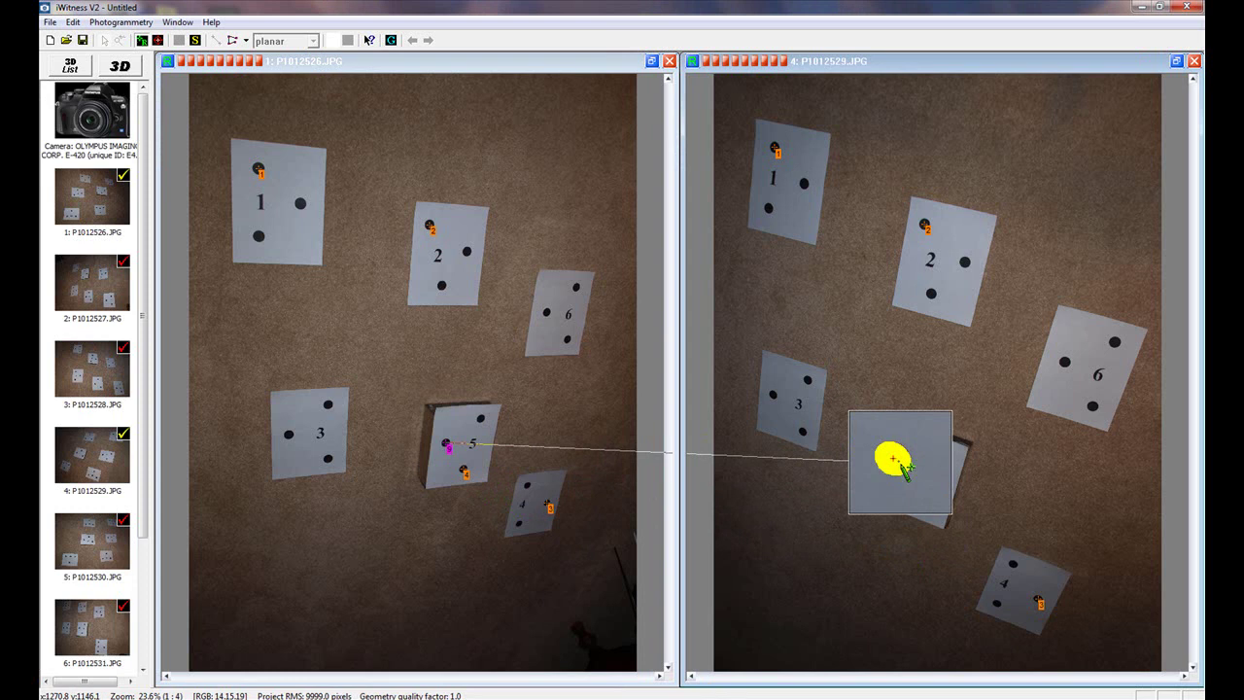
left_click(776, 402)
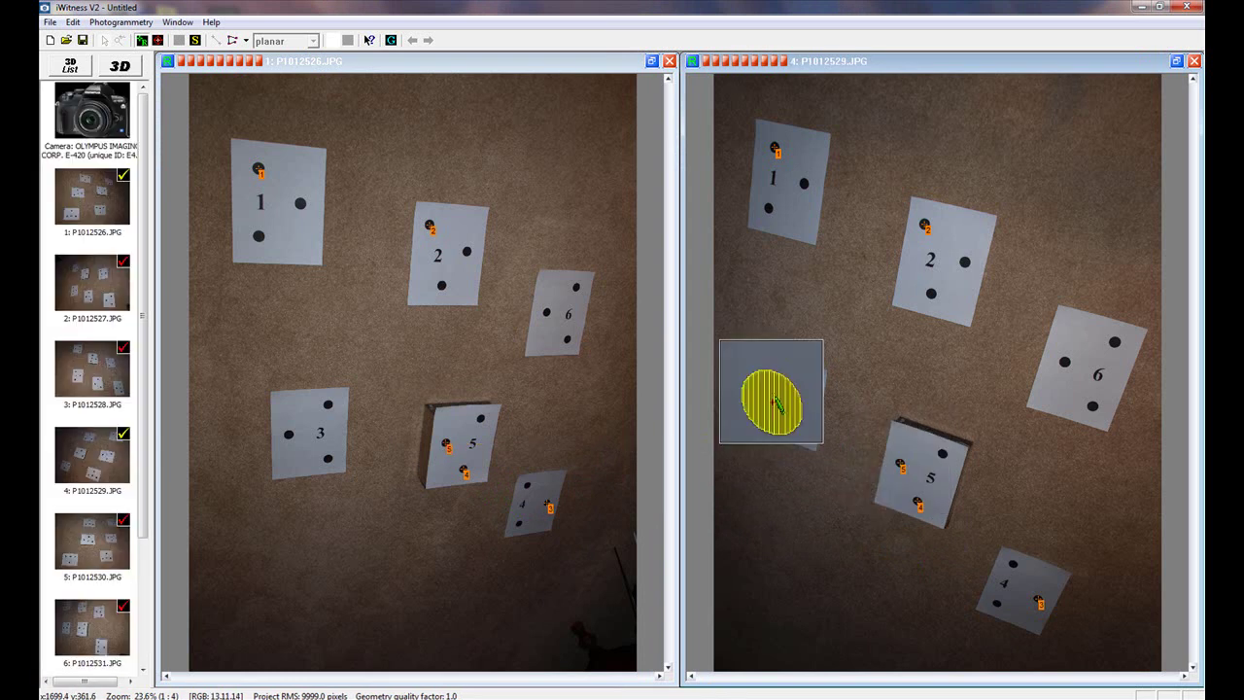
left_click(775, 403)
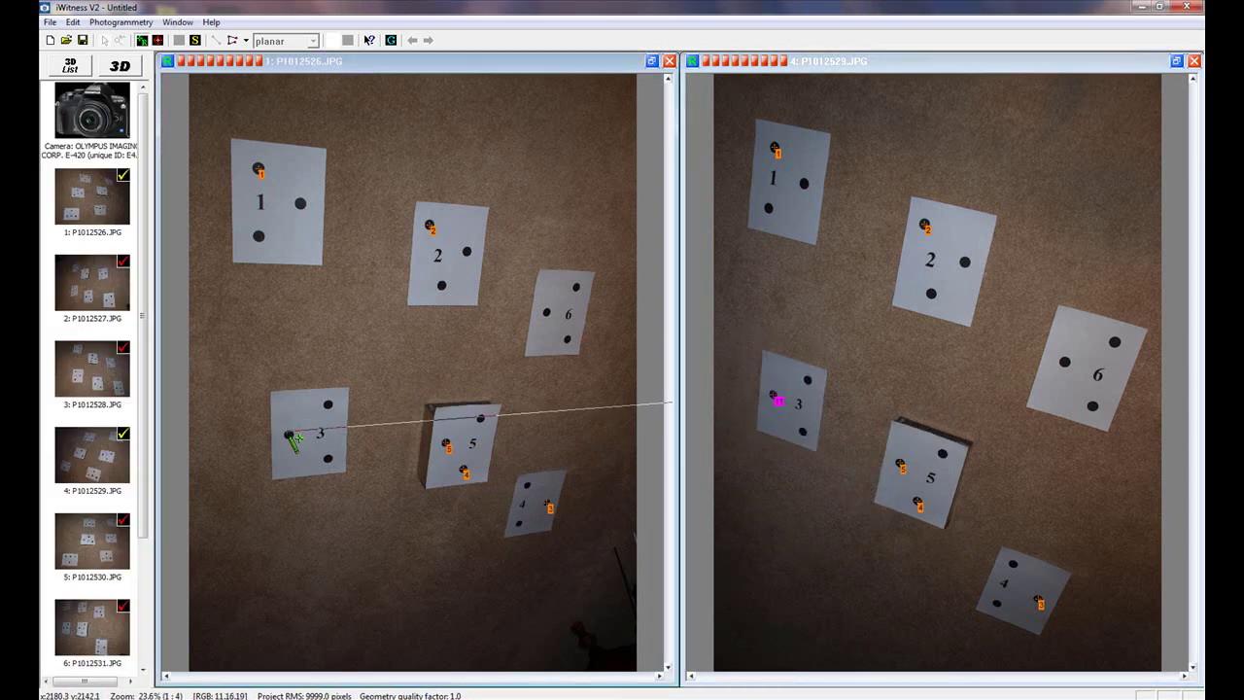
left_click(292, 440)
left_click(293, 442)
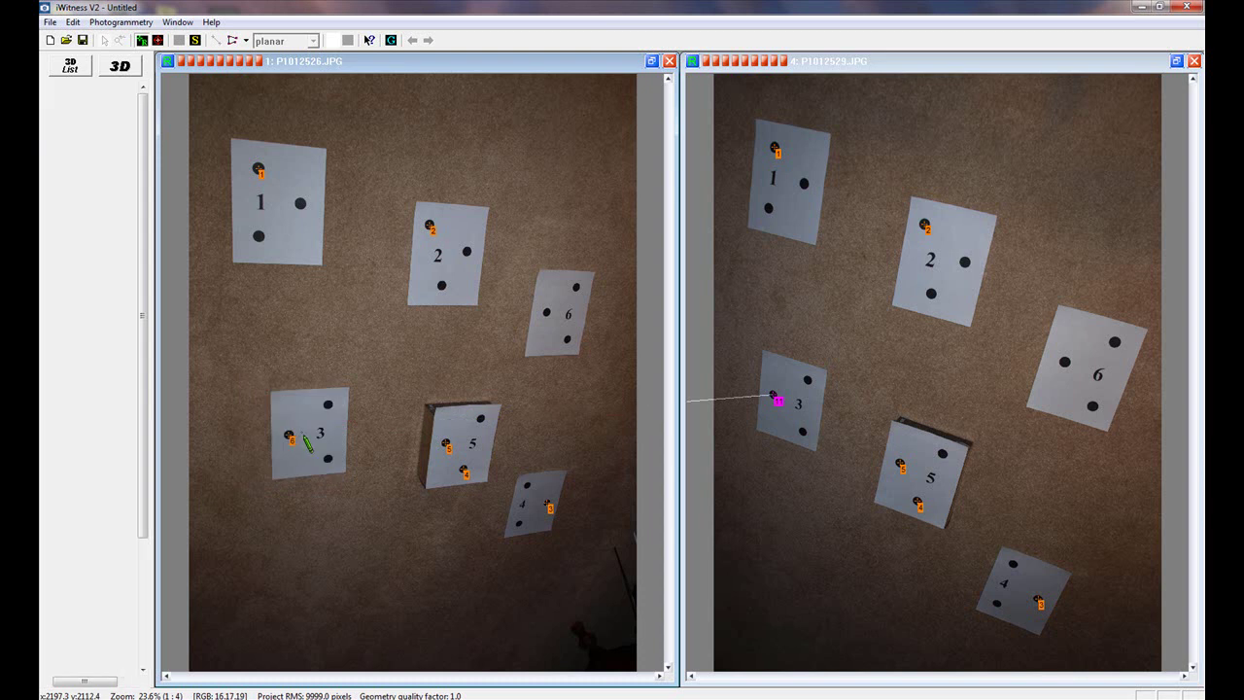
left_click(331, 410)
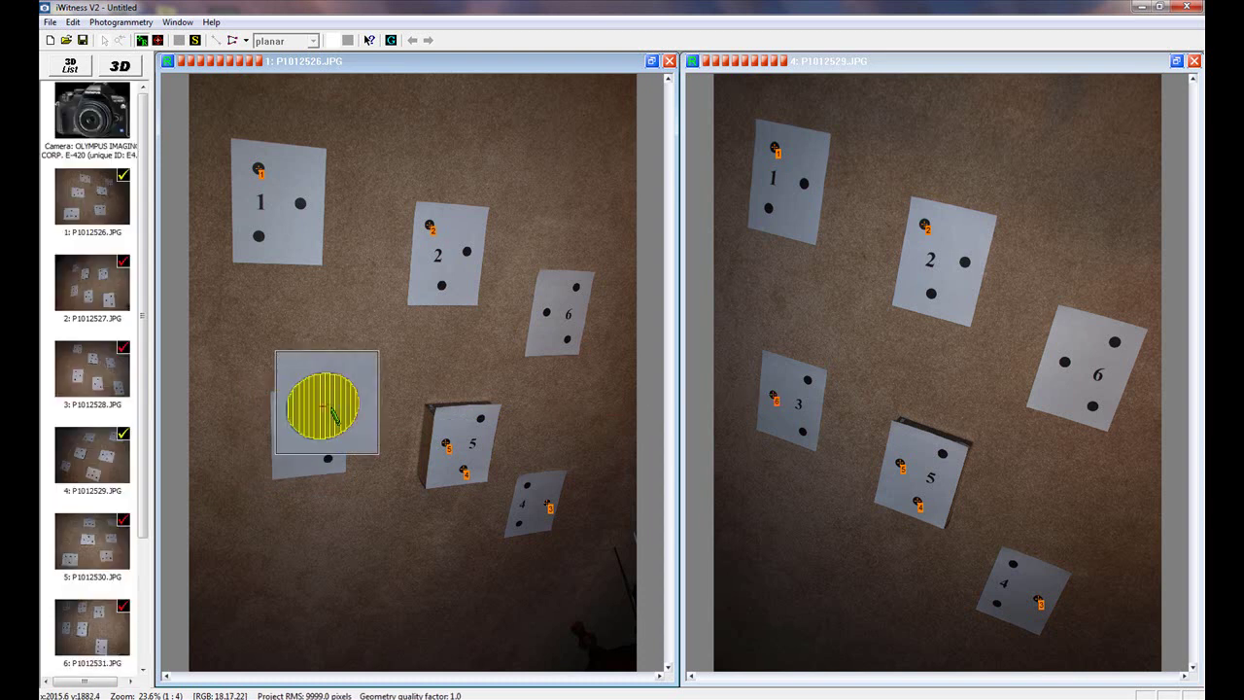
left_click(328, 408)
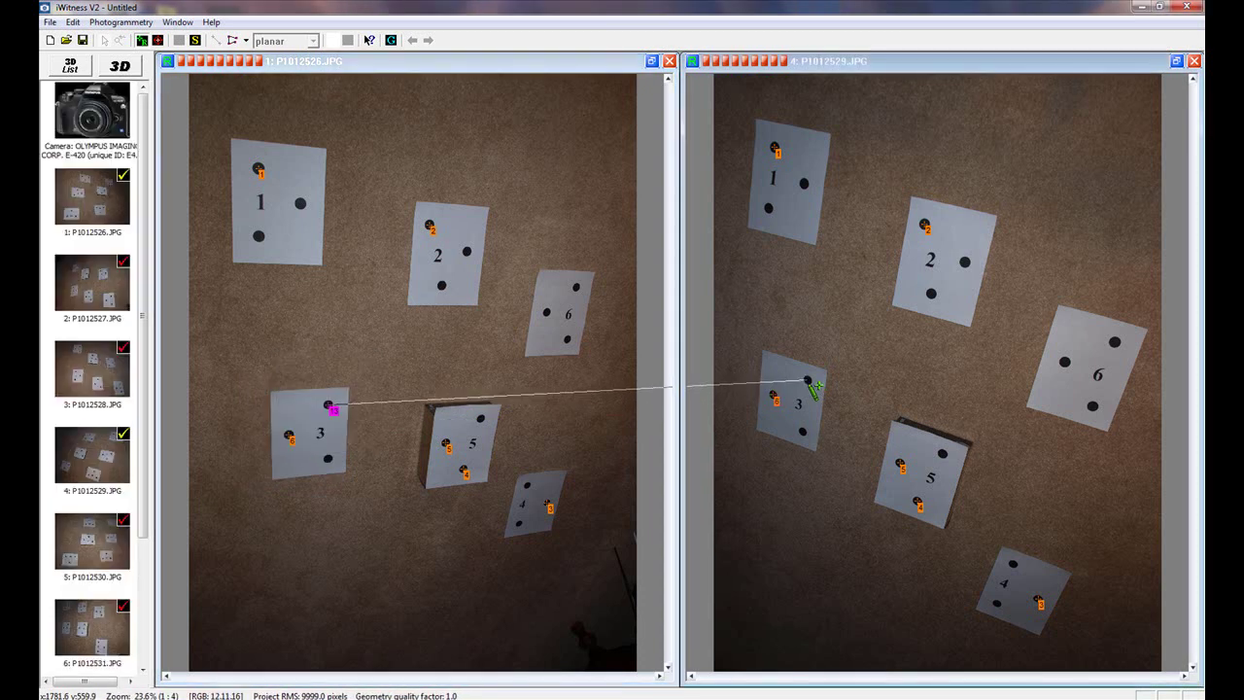
left_click(807, 381)
left_click(807, 381)
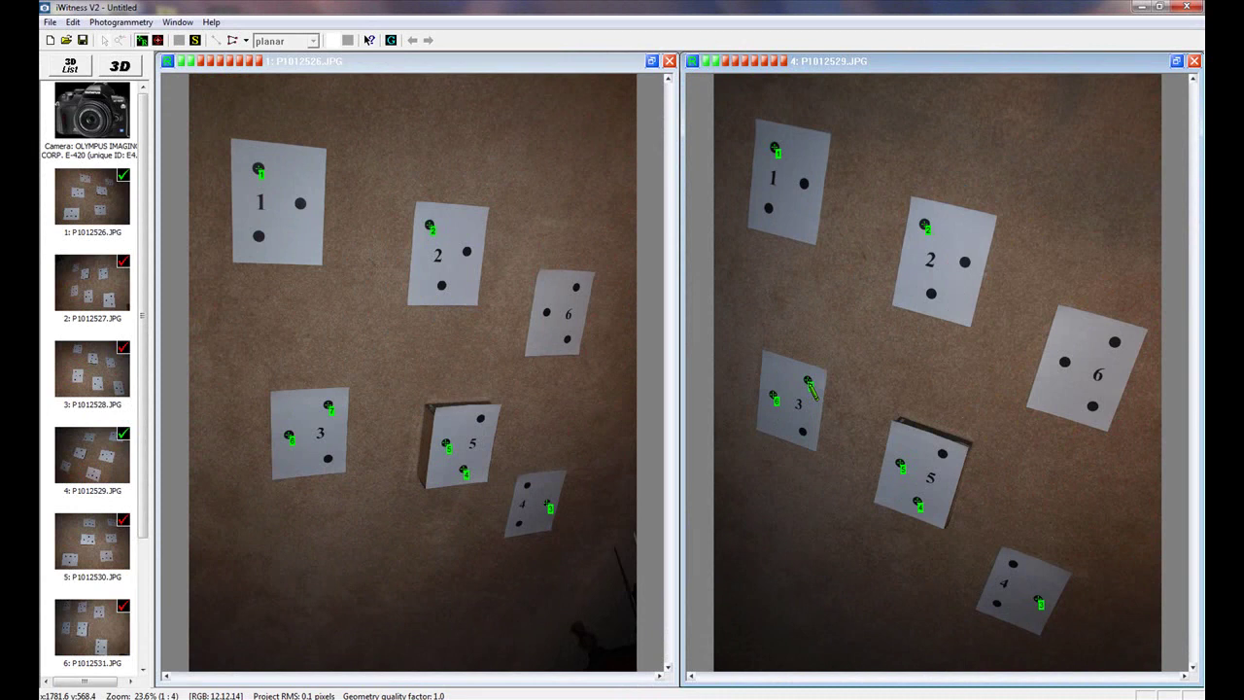
- Reference points 8–10 on sheets 3 and 2 between images 4 and 1
left_click(810, 442)
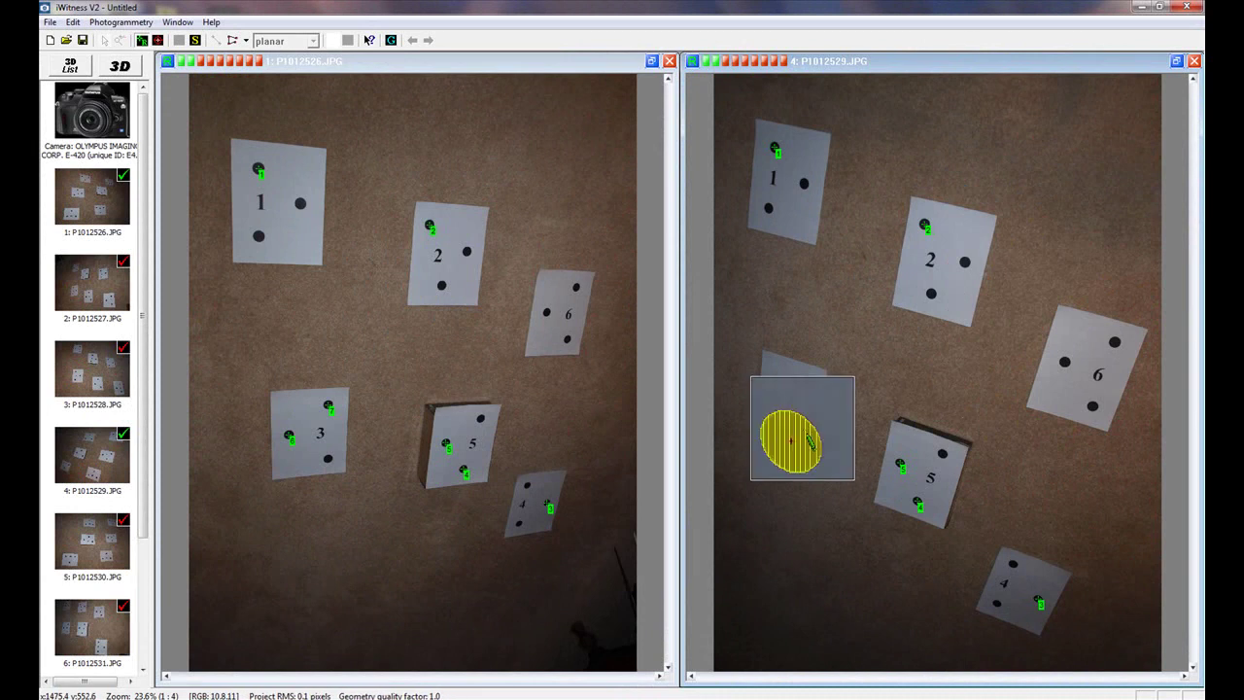
left_click(811, 442)
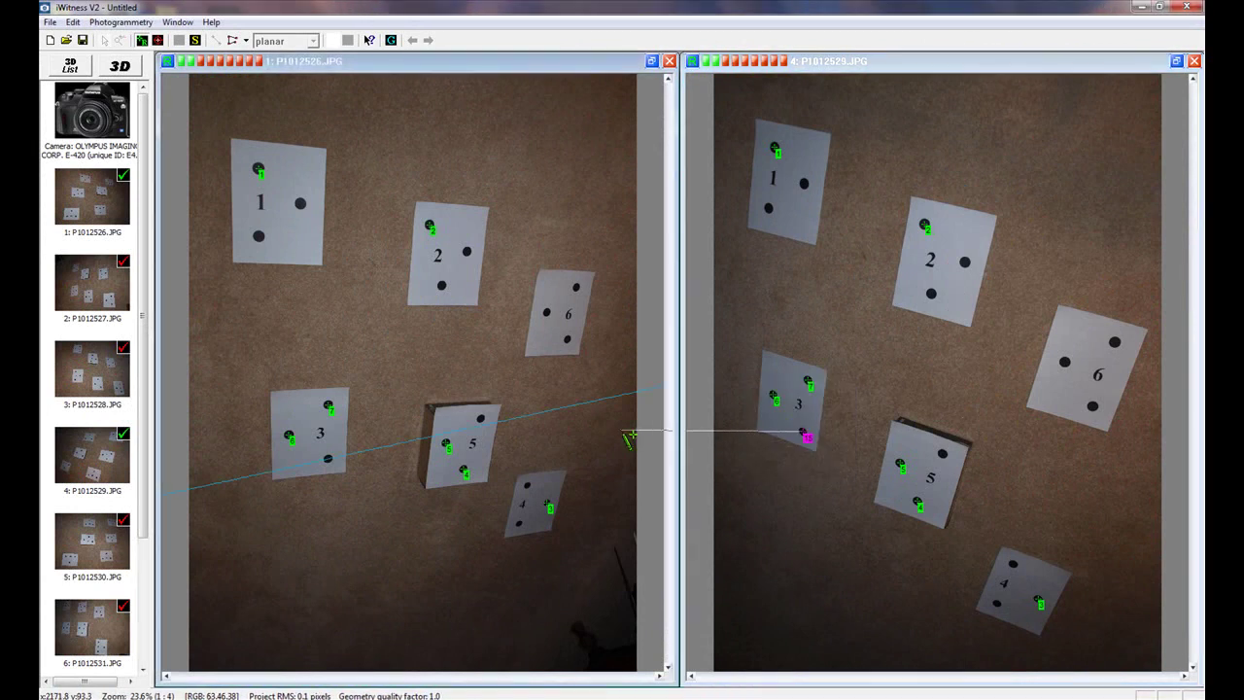
left_click(328, 458)
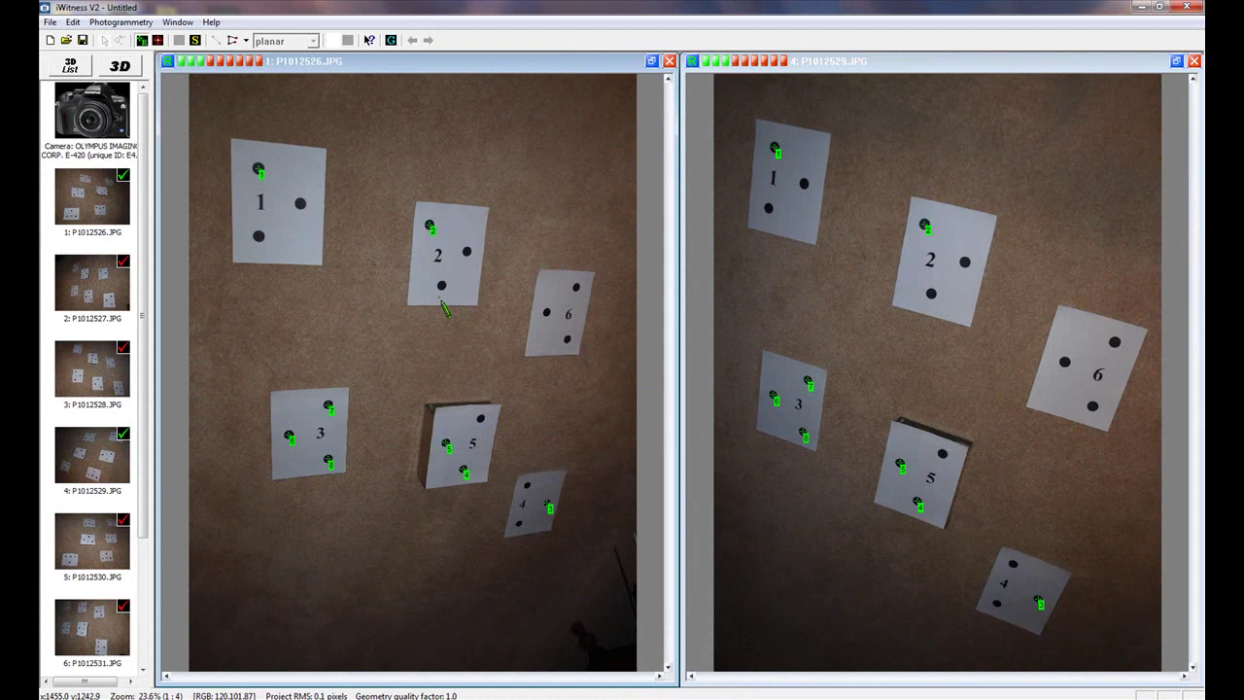
left_click(442, 288)
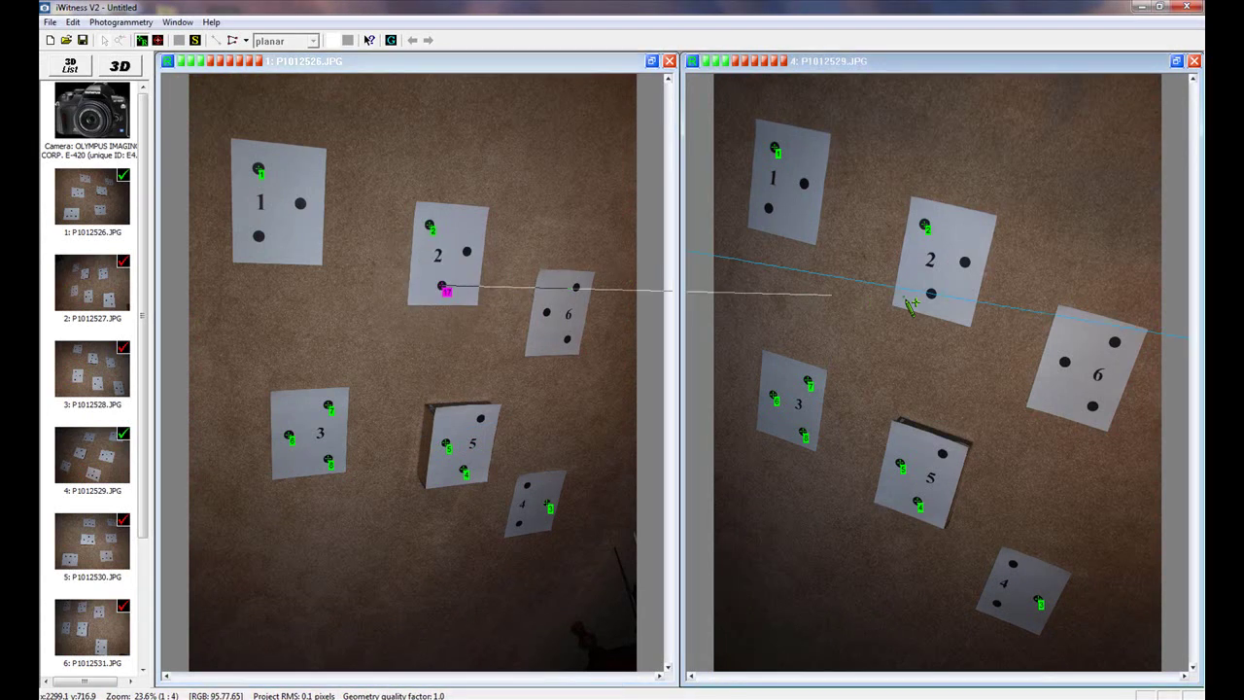
left_click(931, 296)
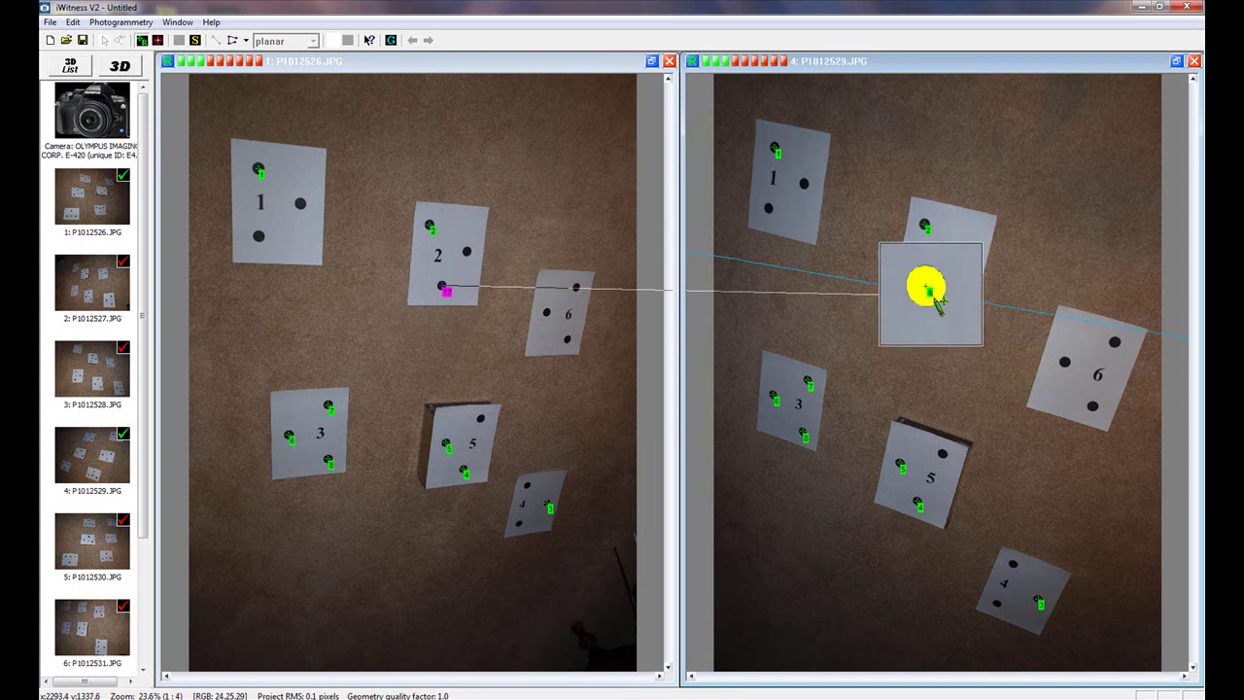
left_click(966, 262)
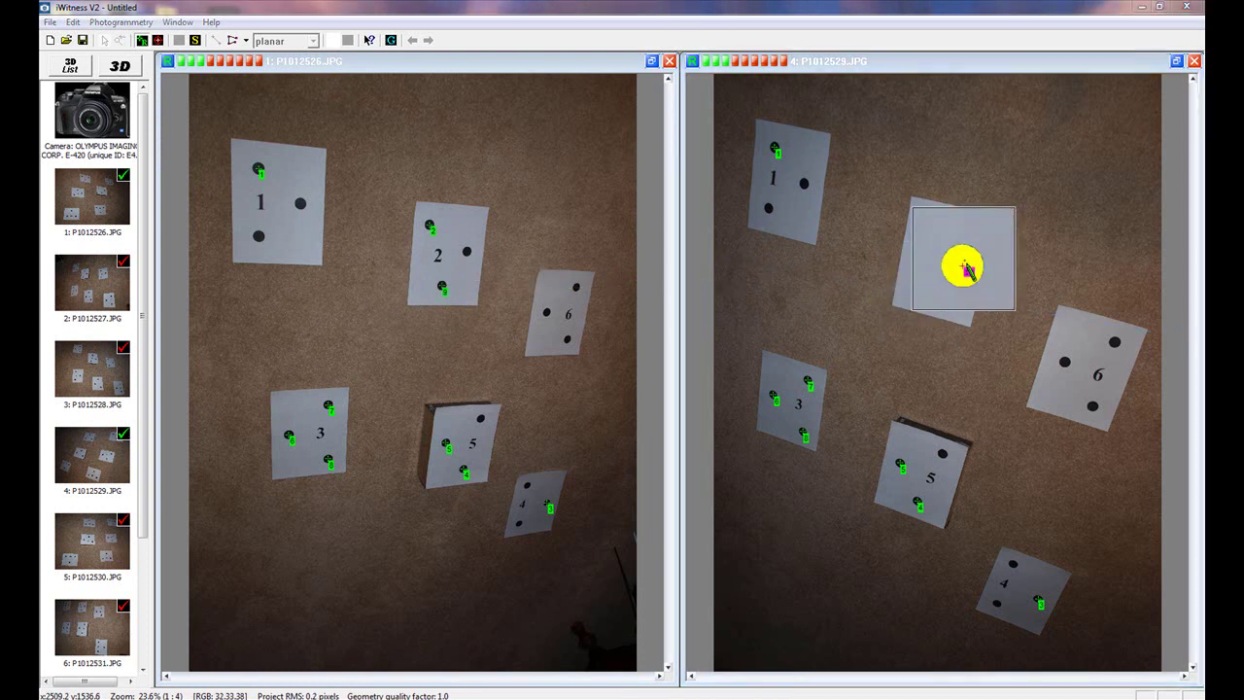
left_click(467, 252)
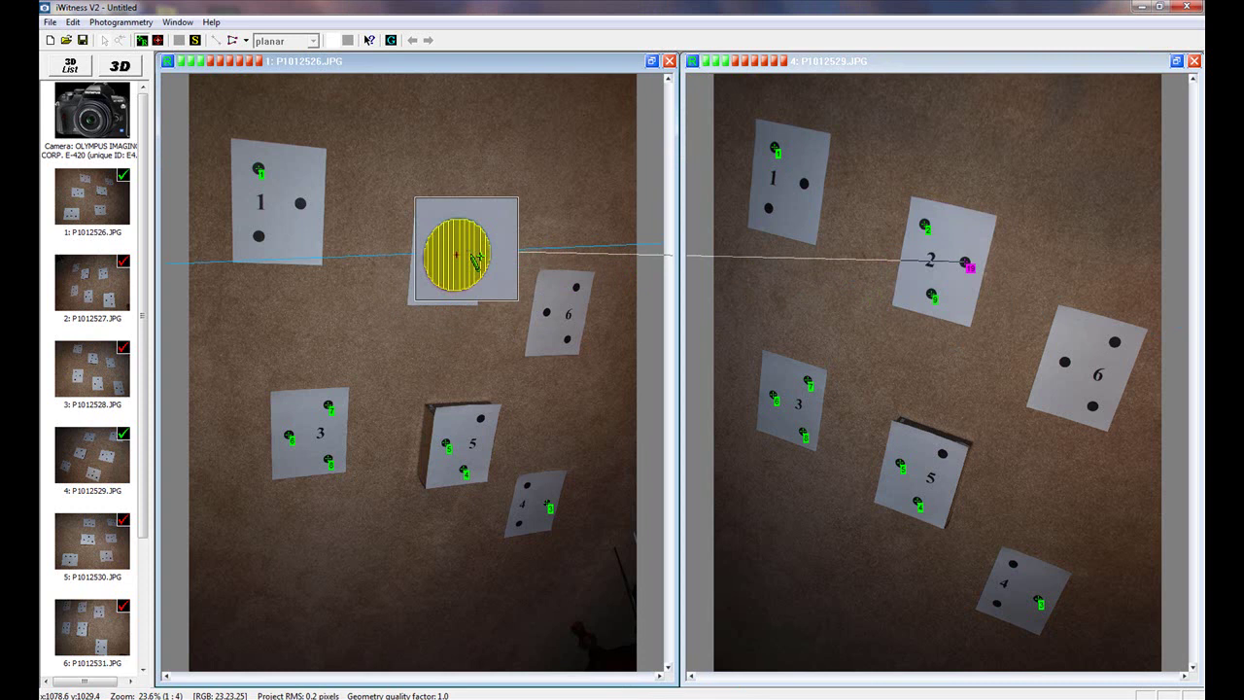
- Reference points 11–15 on the dots of sheets 6 and 4 between images 1 and 4
left_click(548, 317)
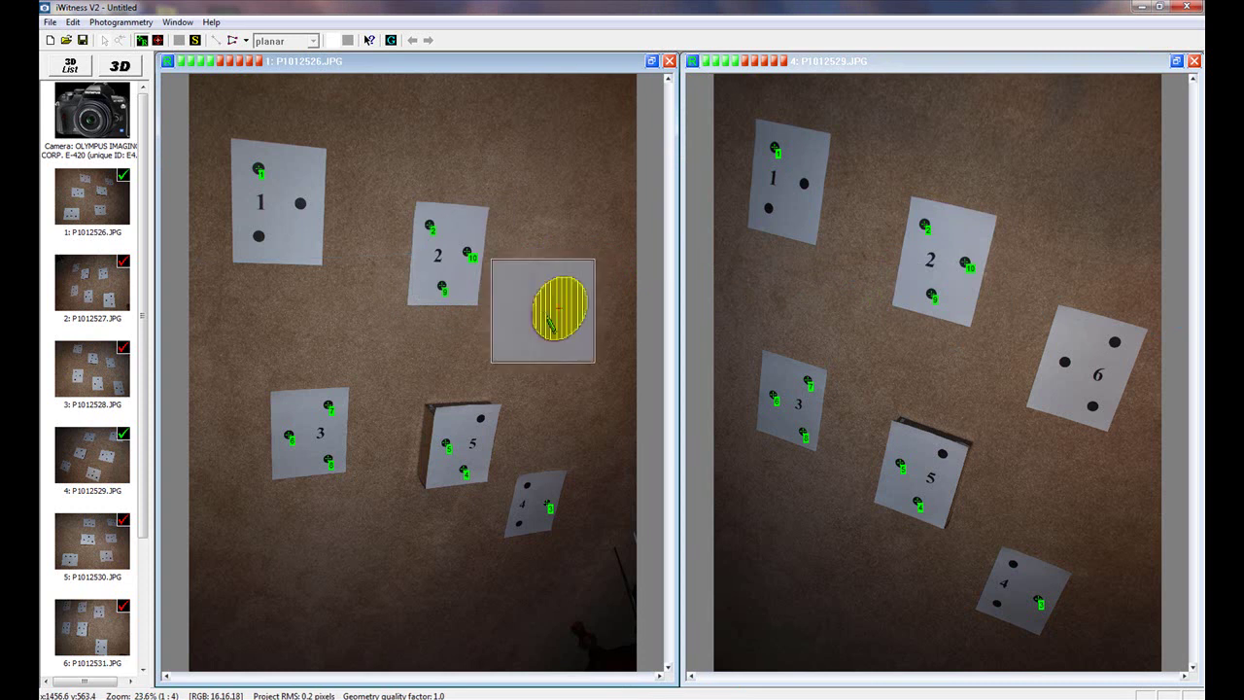
left_click(1065, 362)
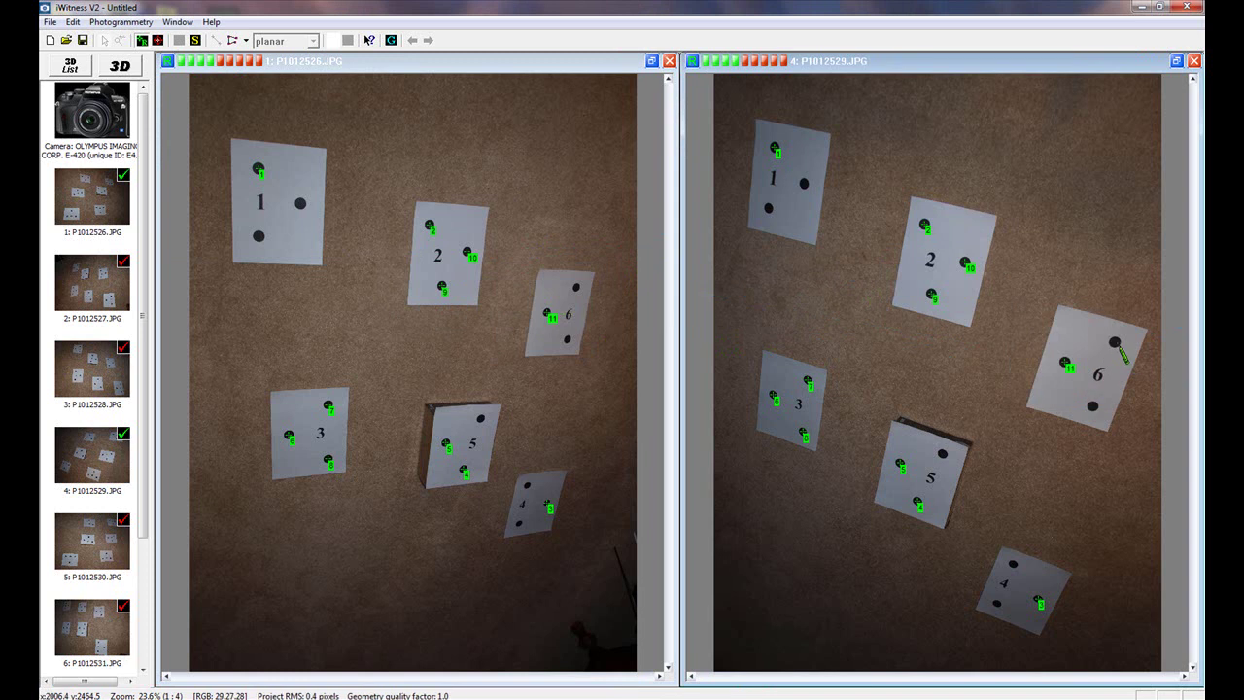
left_click(1115, 342)
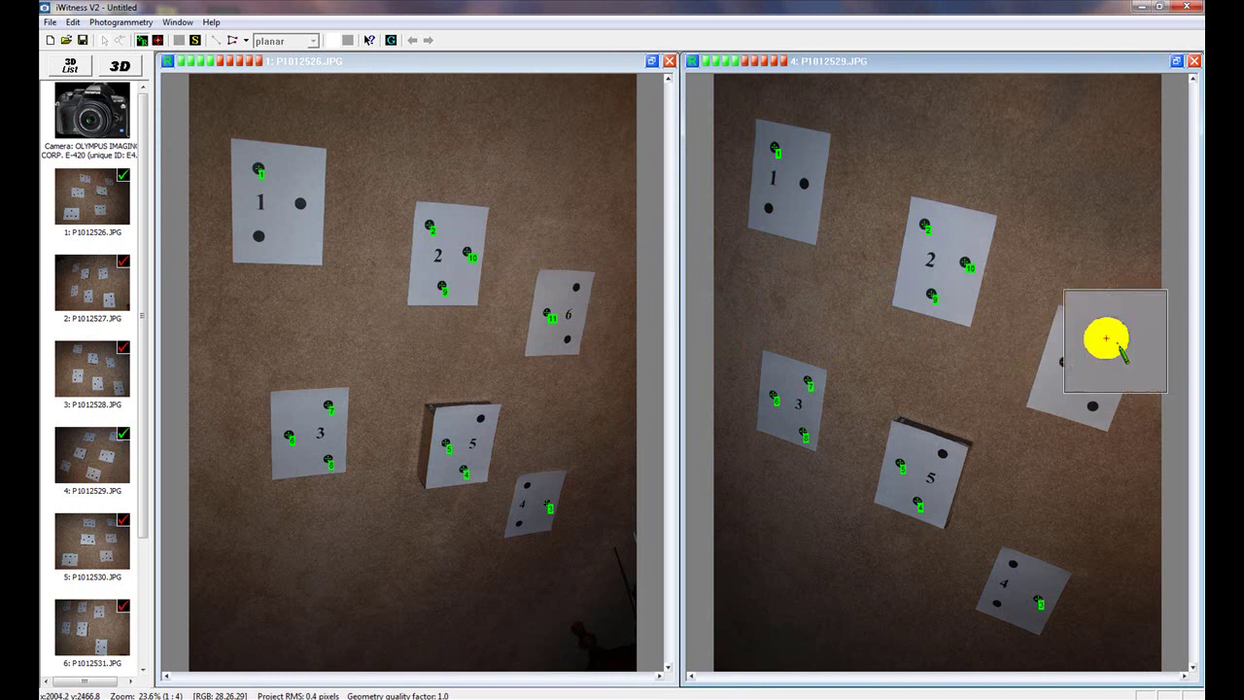
left_click(579, 292)
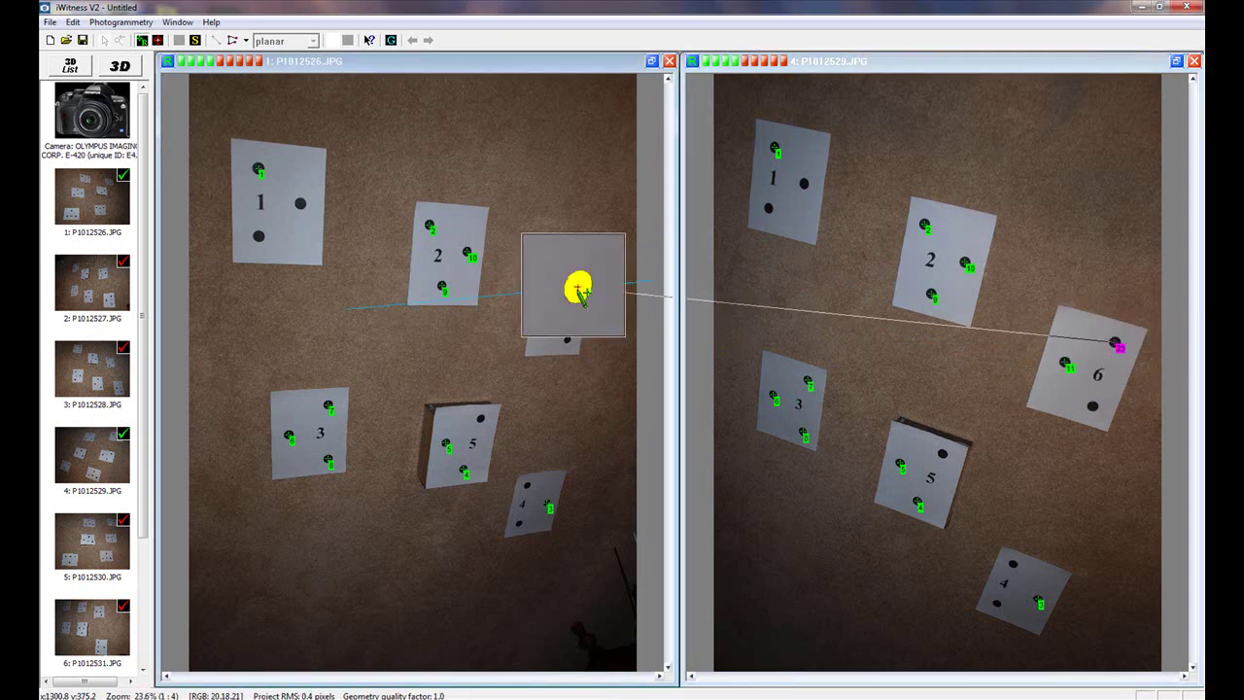
left_click(569, 337)
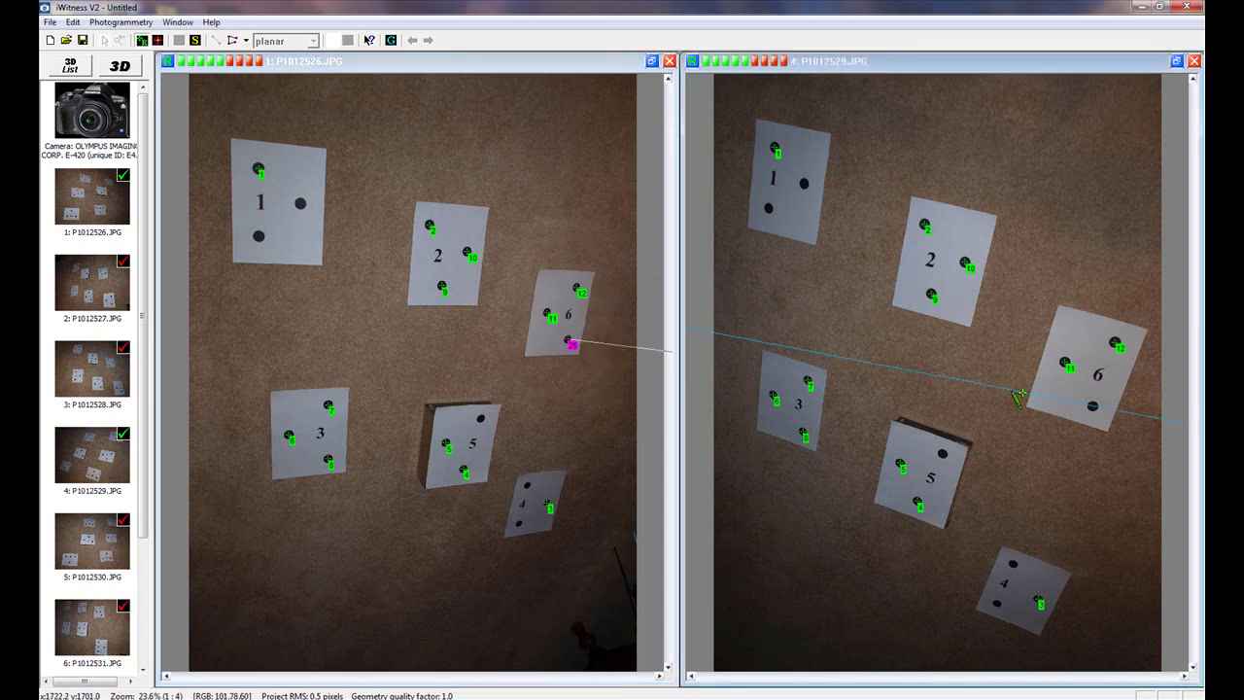
left_click(1095, 407)
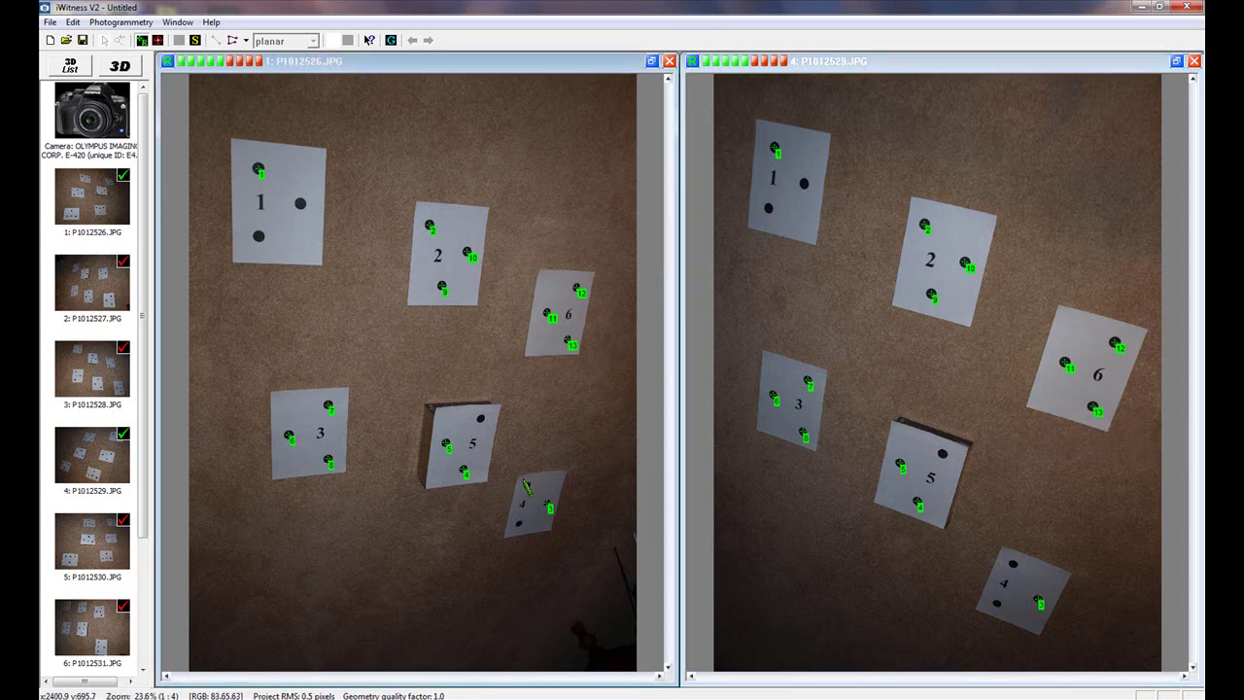
left_click(530, 489)
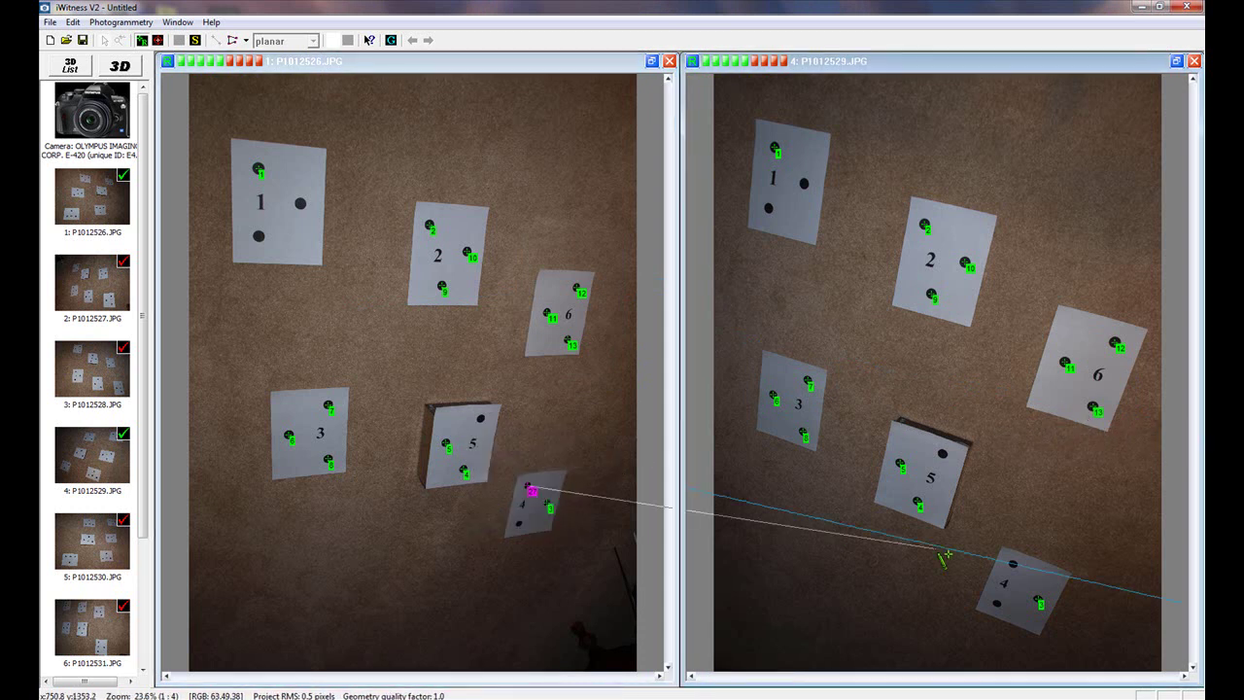
left_click(1014, 565)
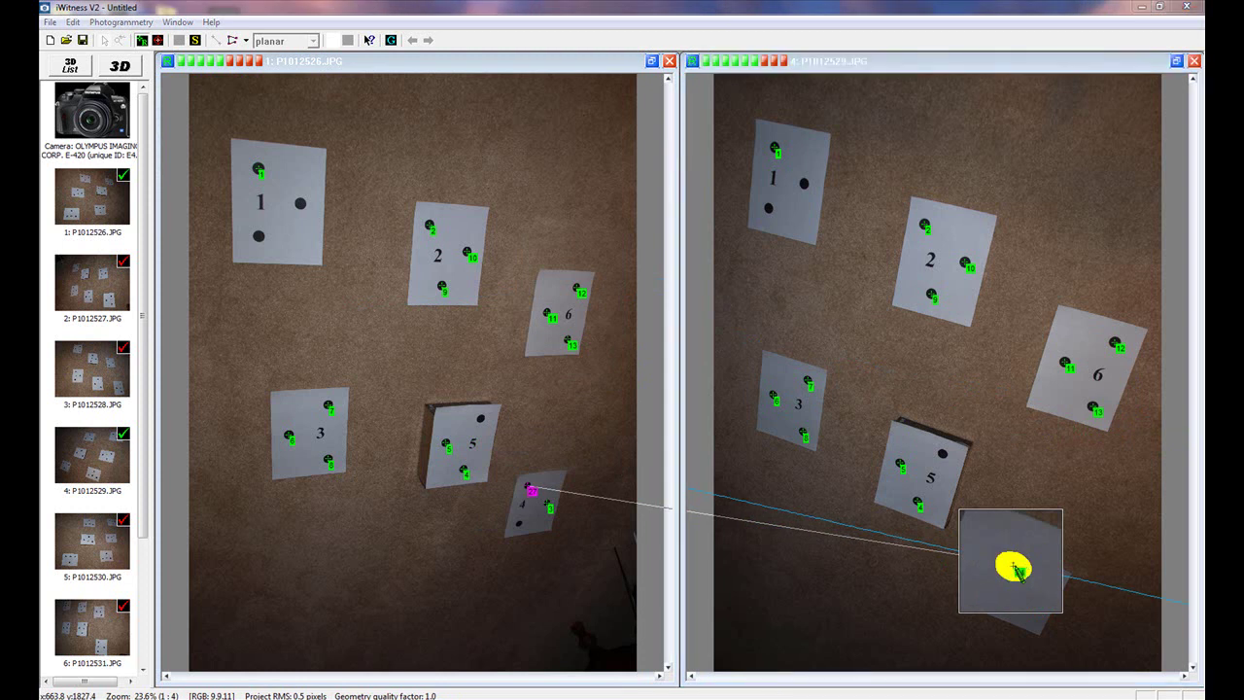
left_click(997, 607)
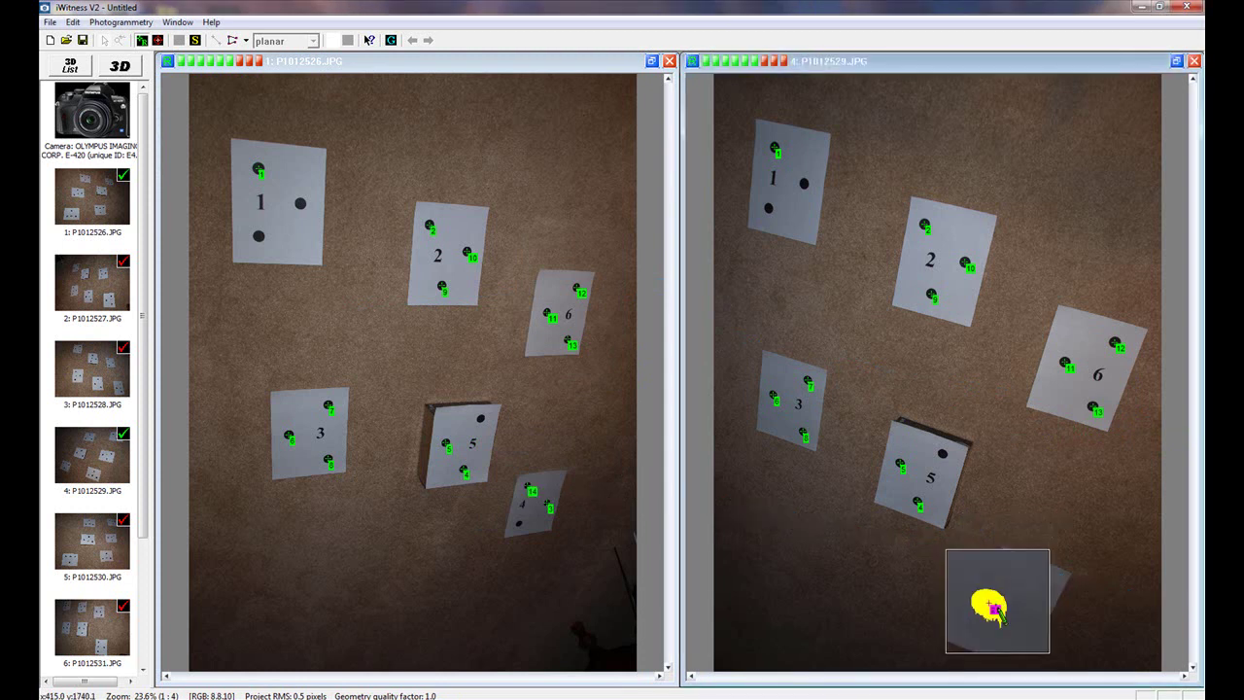
left_click(522, 528)
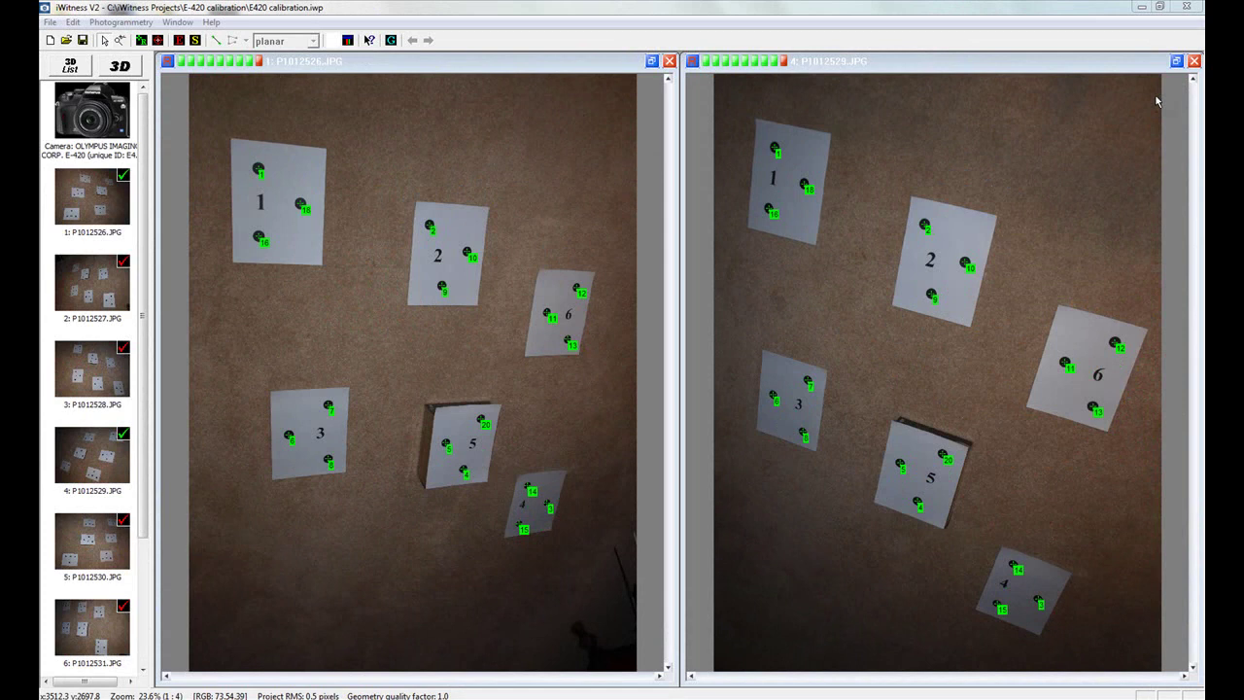
- Replace P1012529 with P1012527 beside image 1 and reference target 1's dots, including point 18
left_click(1194, 61)
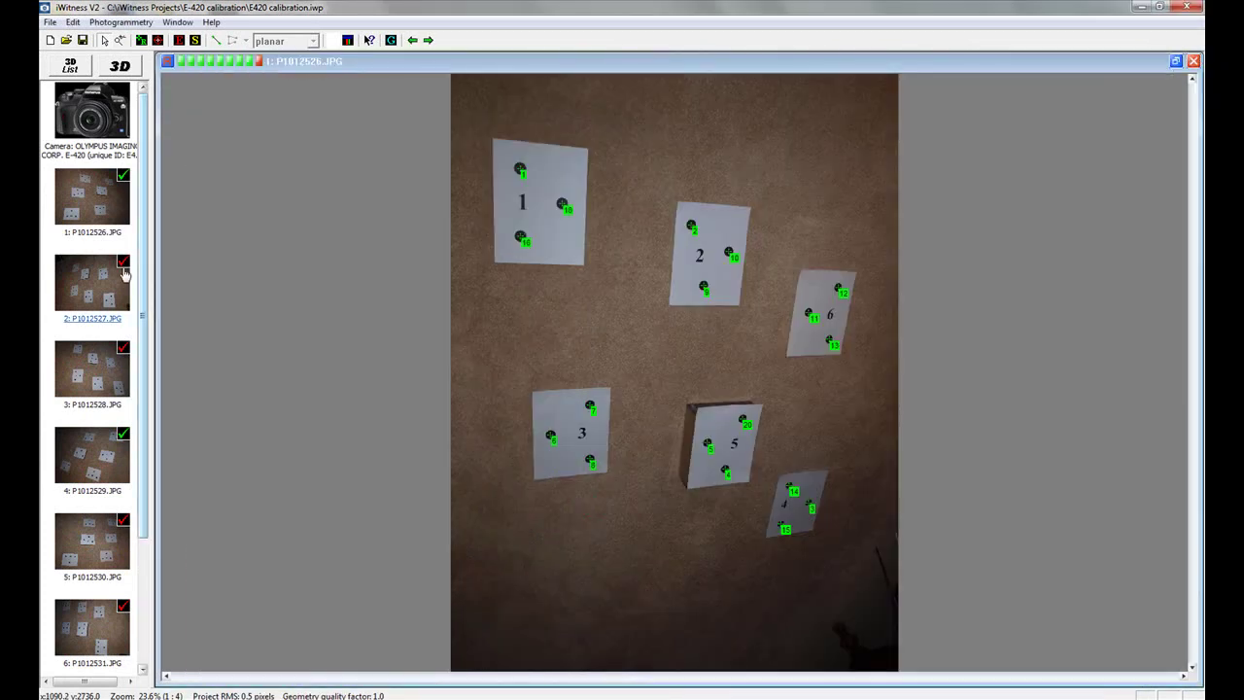
left_click_drag(117, 279, 826, 260)
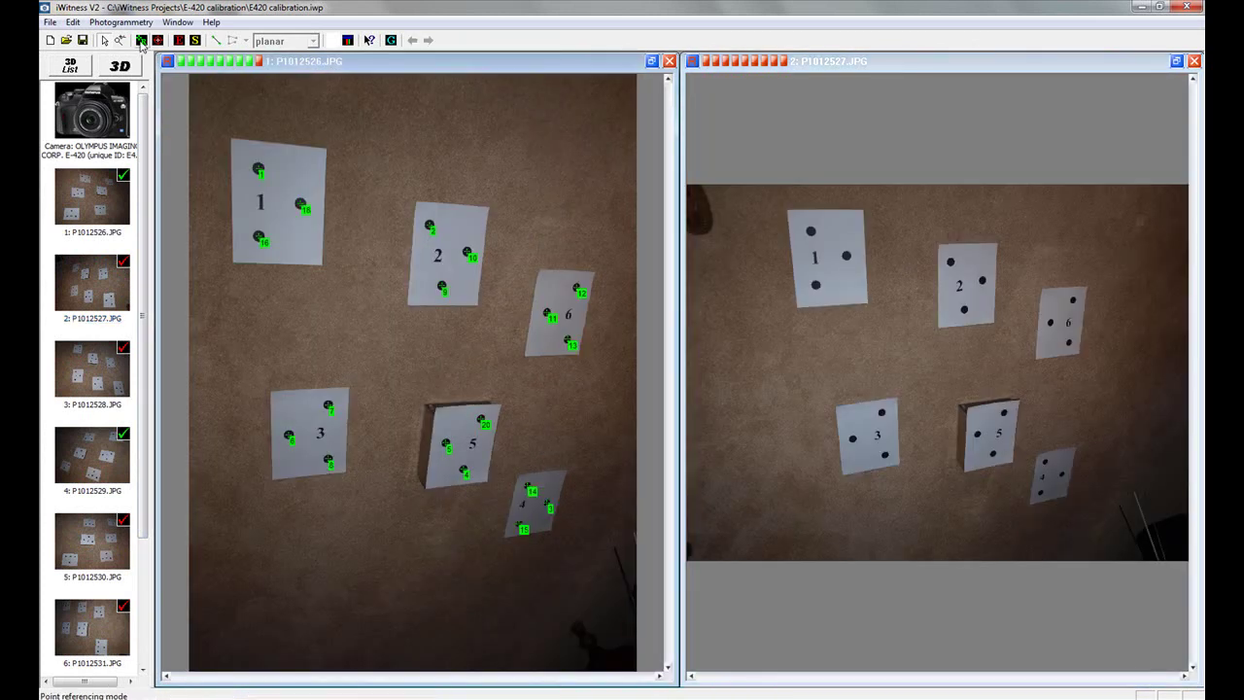
left_click(141, 41)
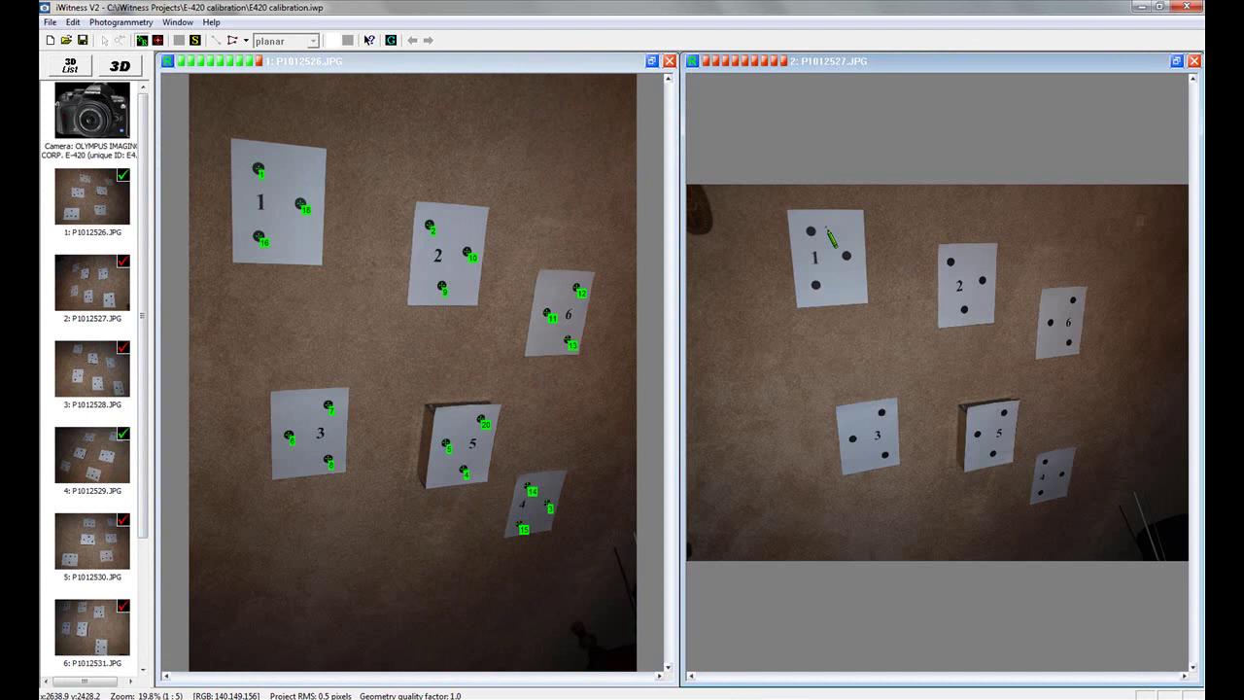
left_click(812, 233)
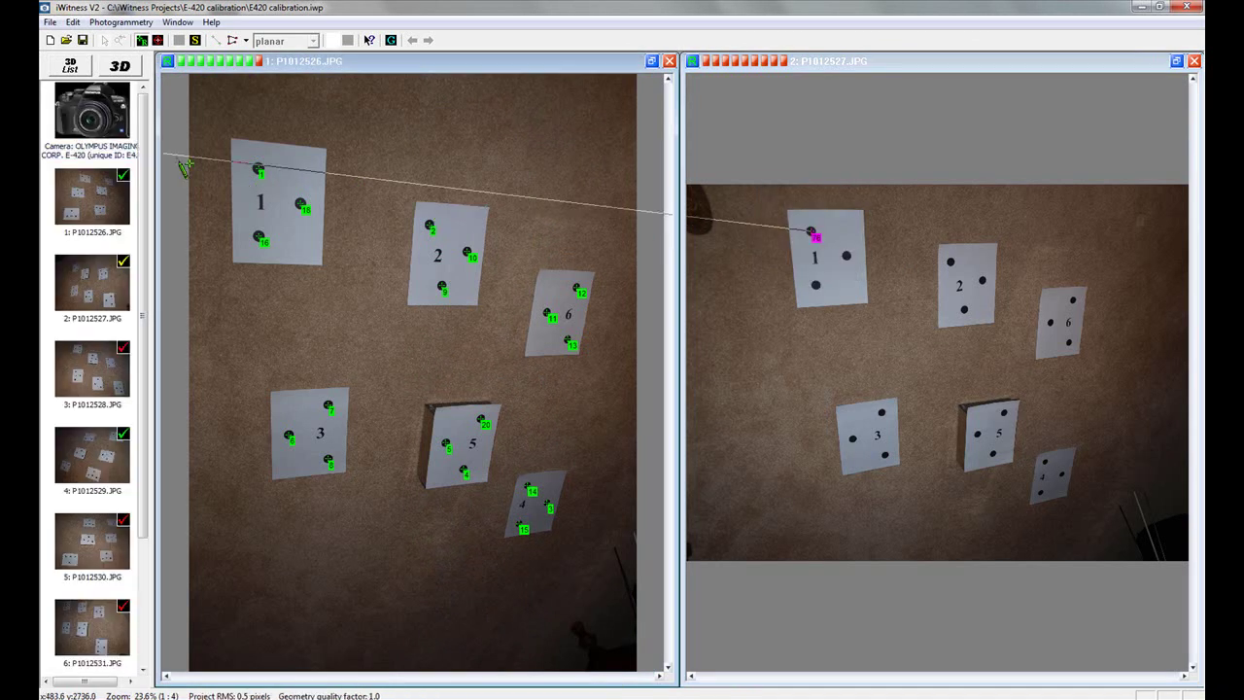
left_click(302, 206)
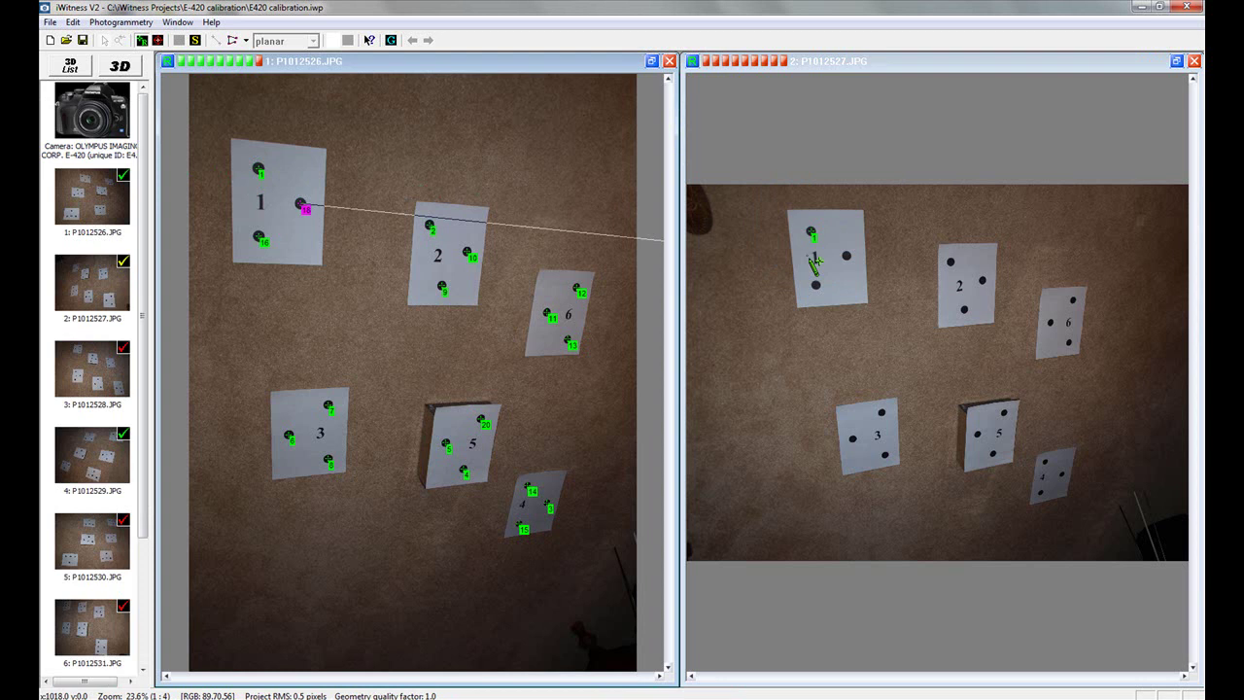
left_click(848, 257)
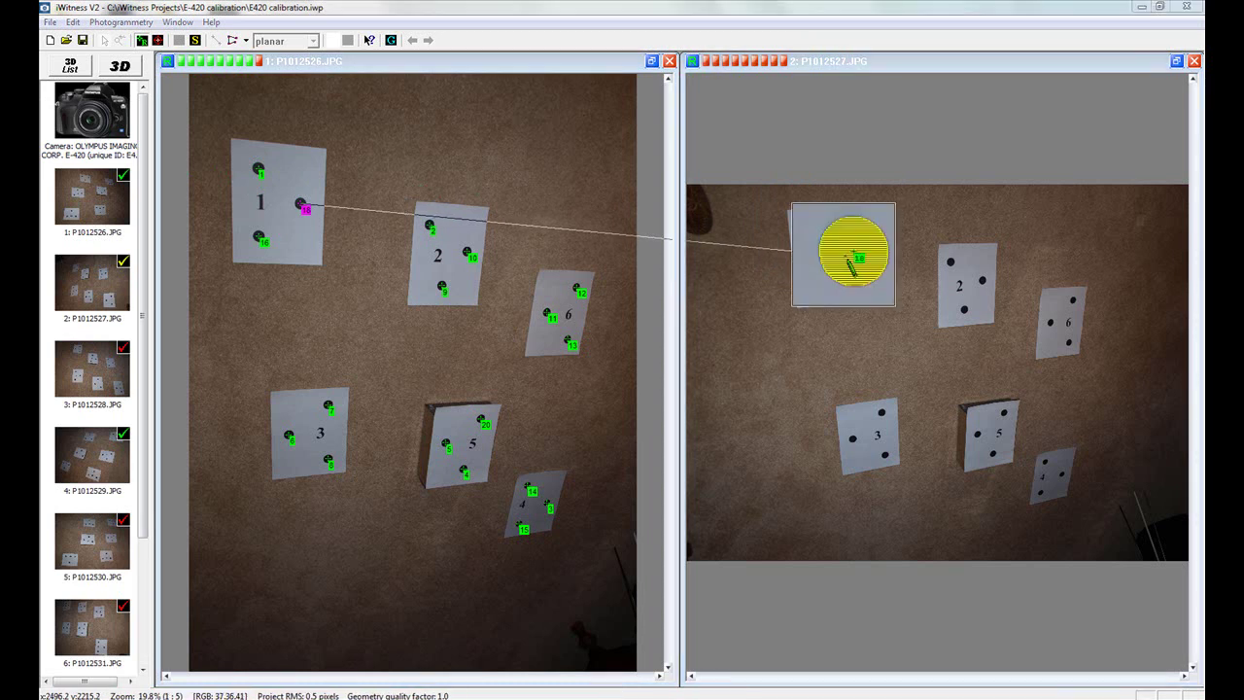
- Reference target 4's dots as points 3 and 15, and target 3's dot as point 6
left_click(1064, 482)
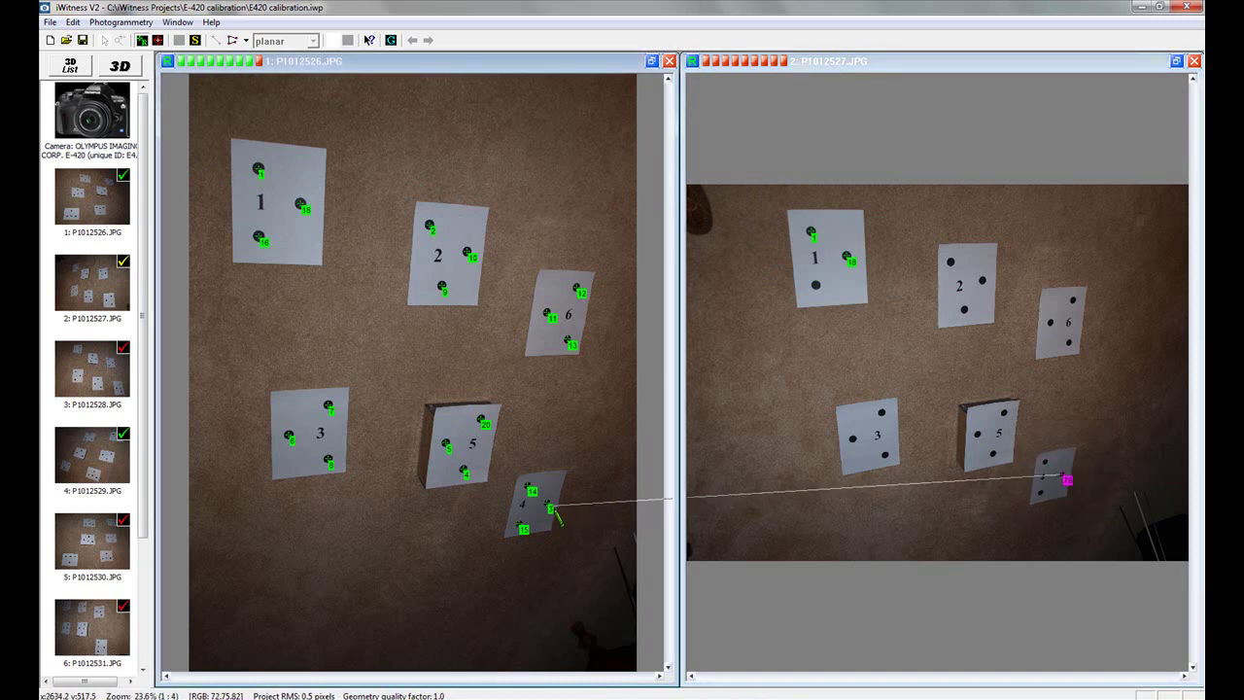
left_click(550, 508)
left_click(524, 529)
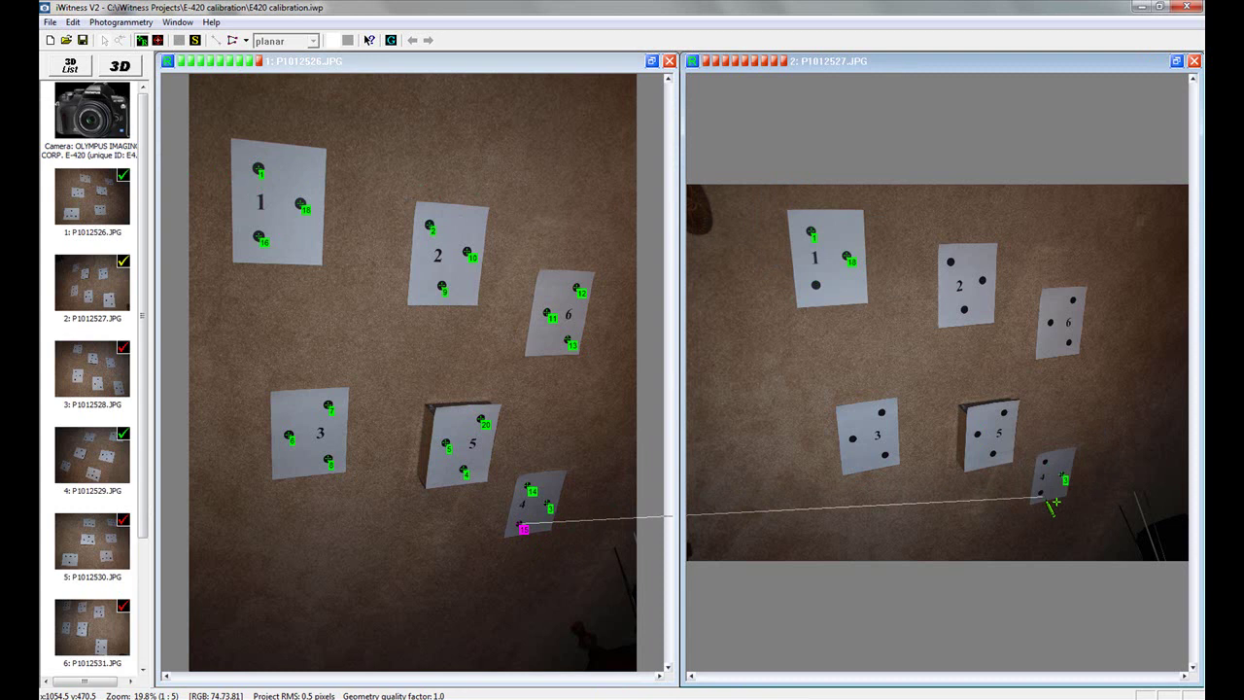
left_click(1047, 500)
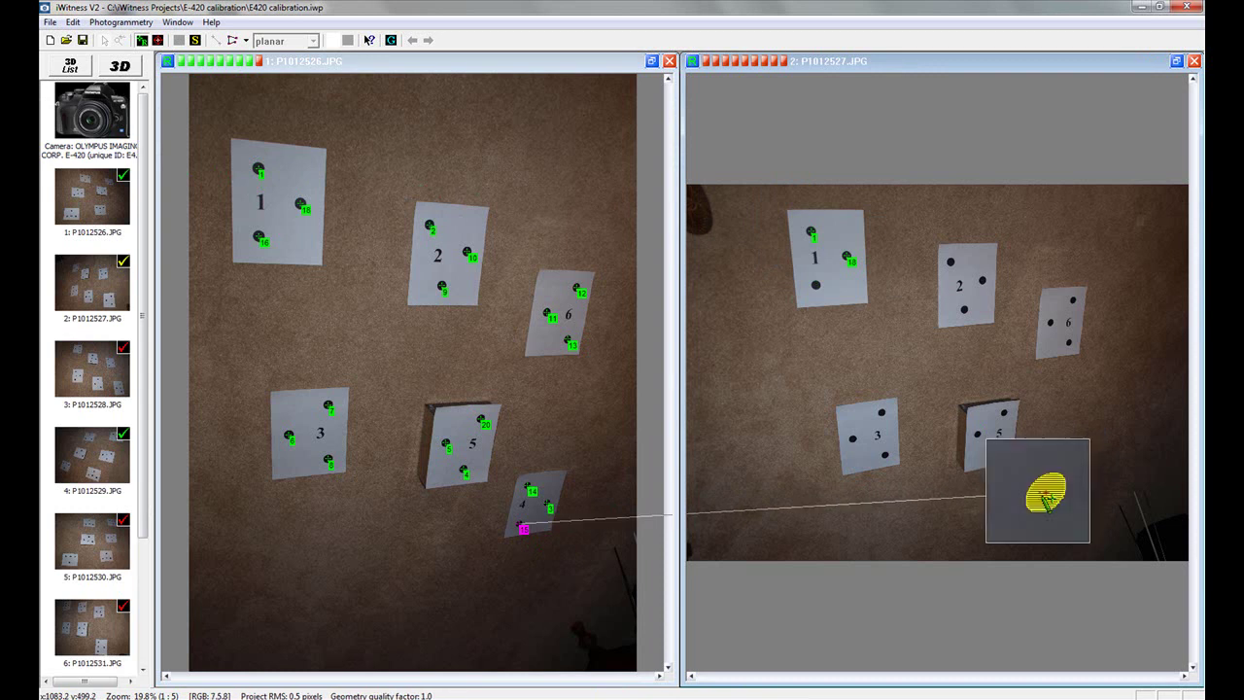
left_click(1045, 499)
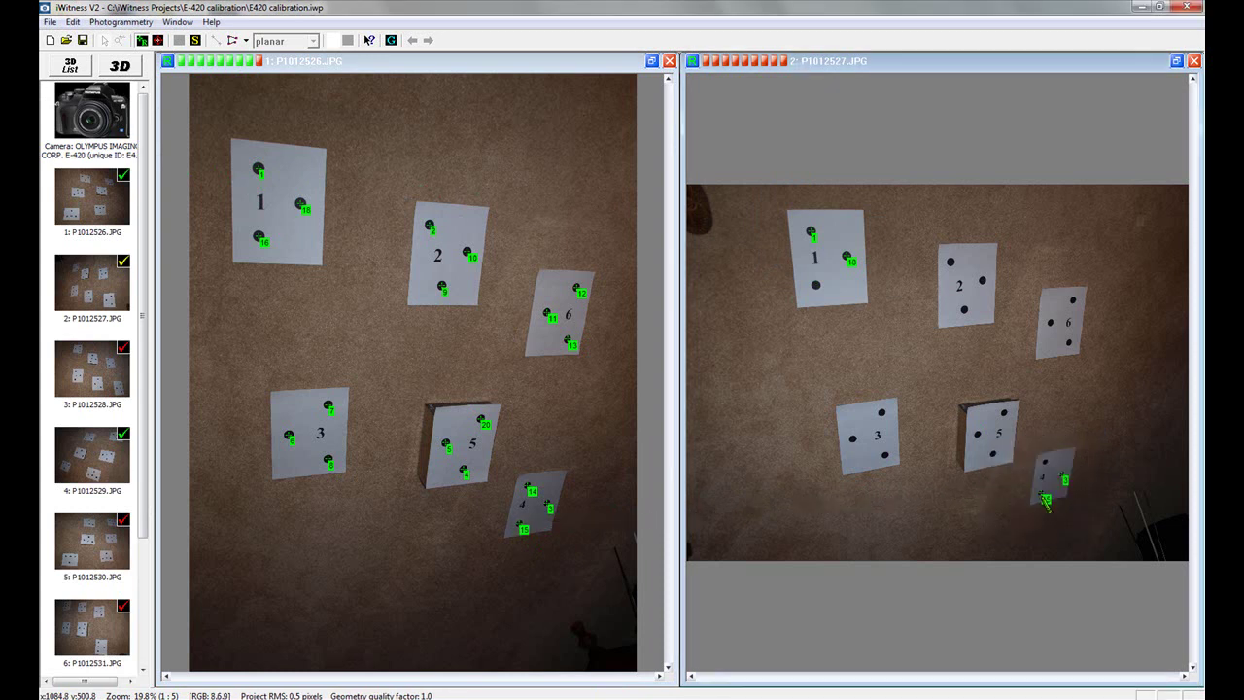
left_click(857, 447)
left_click(846, 434)
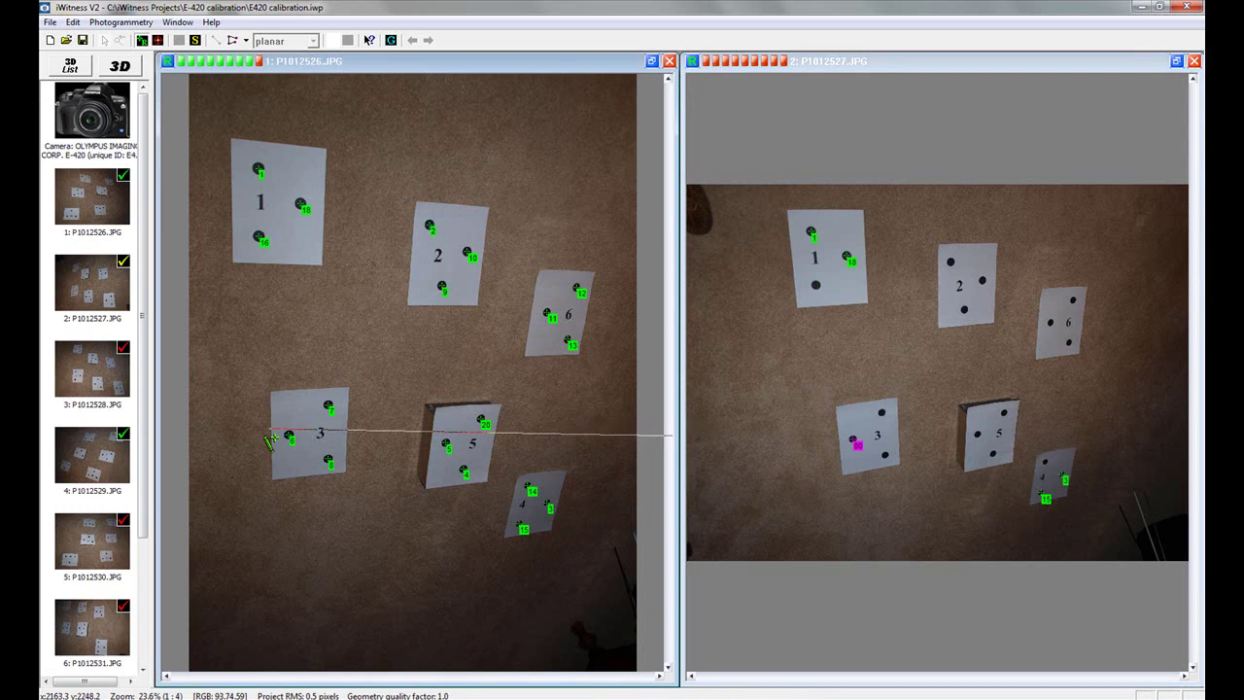
left_click(290, 439)
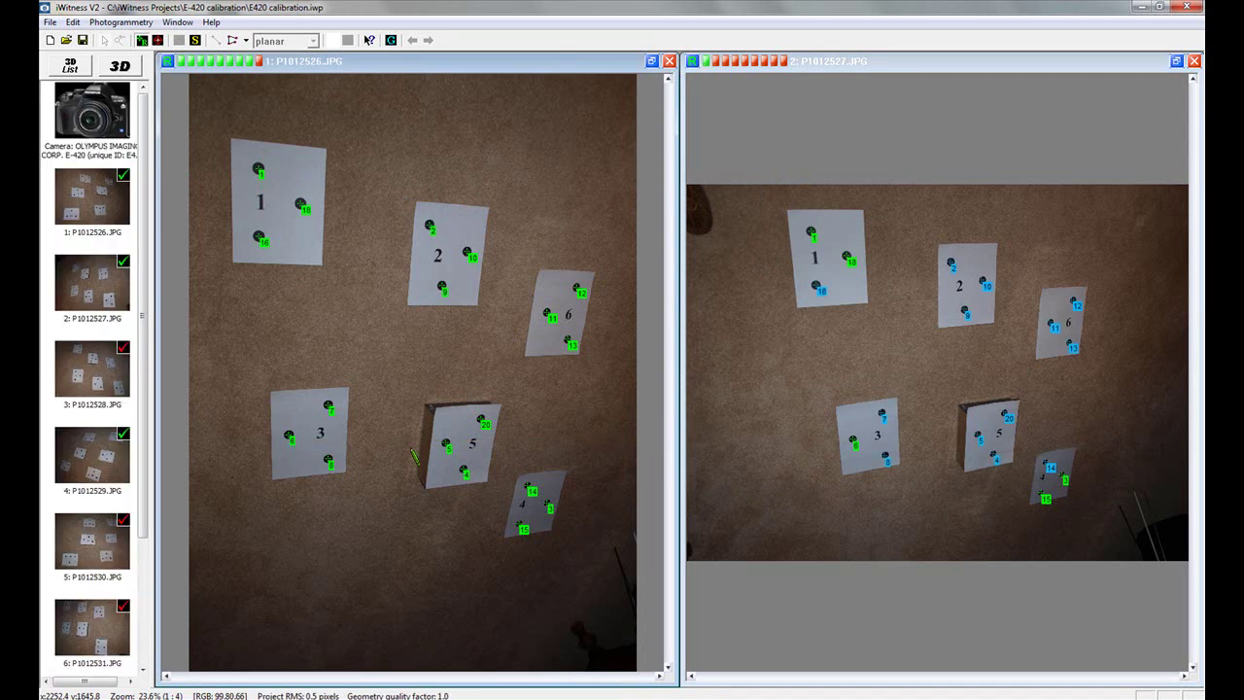
- Mark points 5, 2, 4, 7, 8 and 9 on targets 5, 2 and 3 in image 2
left_click(448, 444)
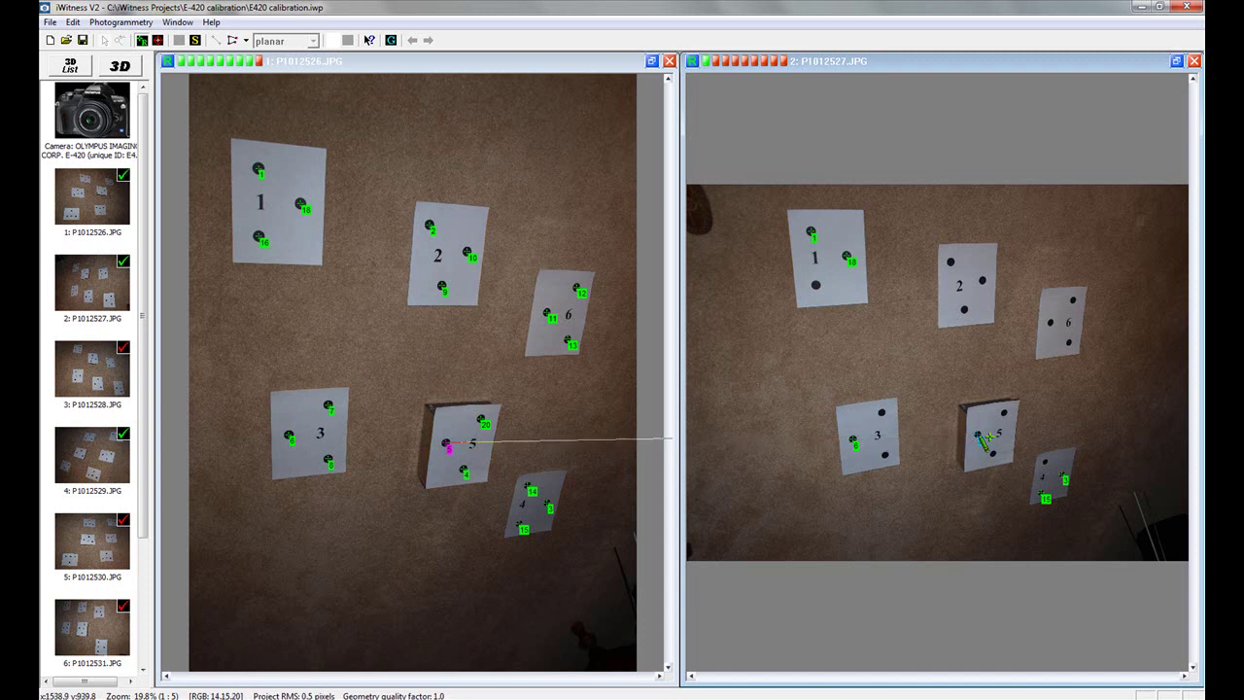
left_click(984, 444)
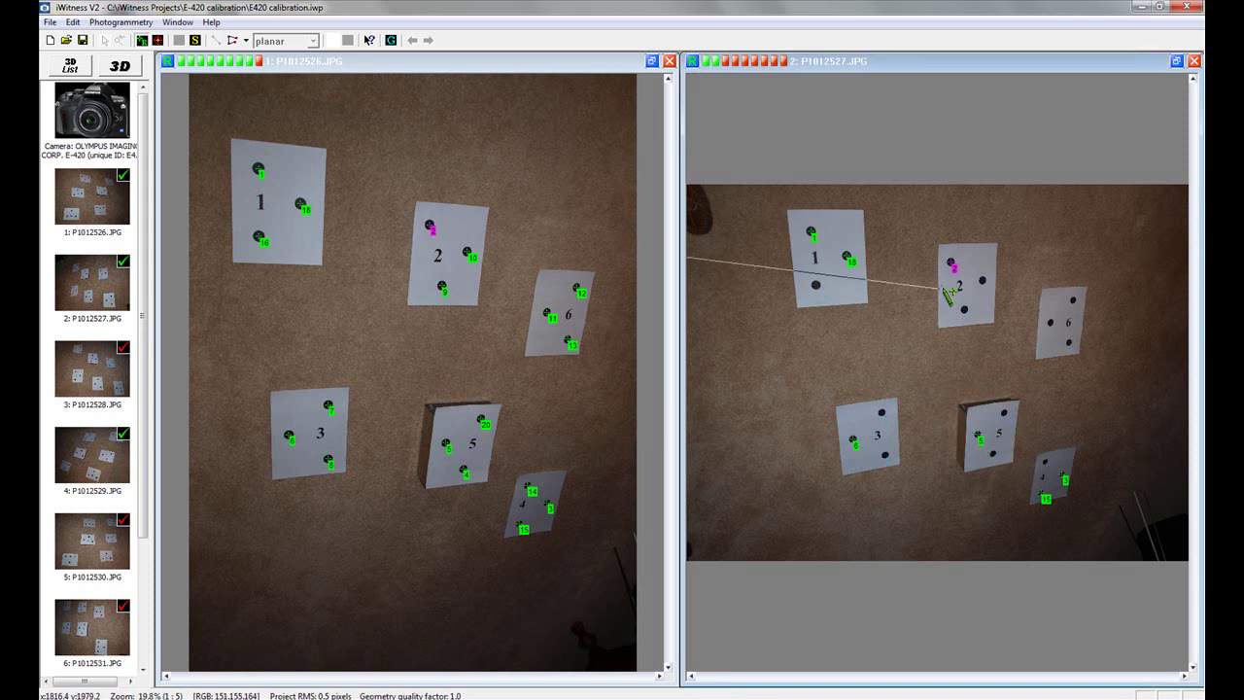
left_click(954, 265)
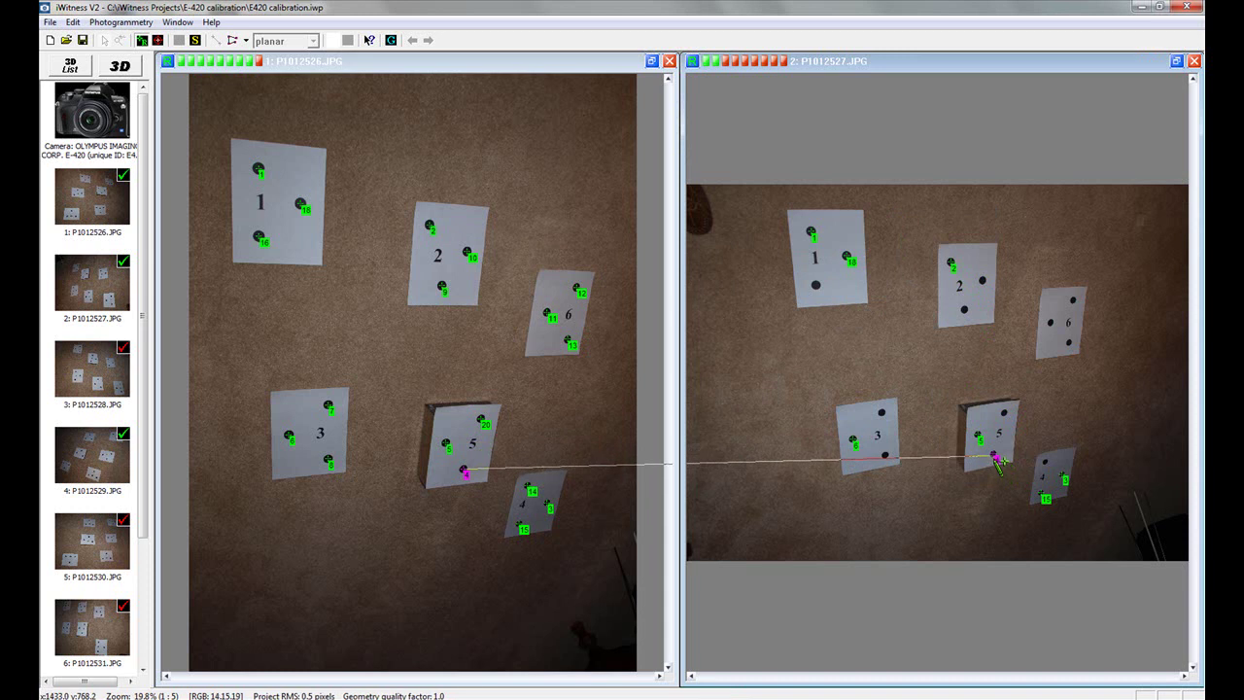
left_click(995, 456)
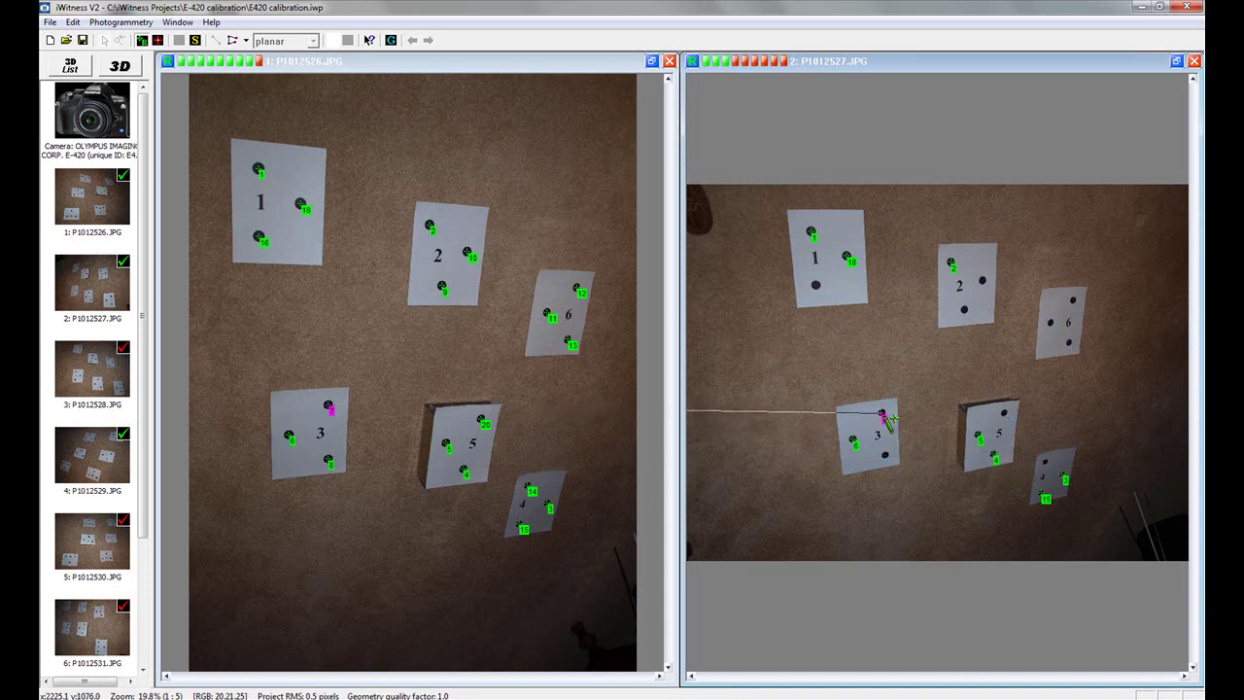
left_click(885, 415)
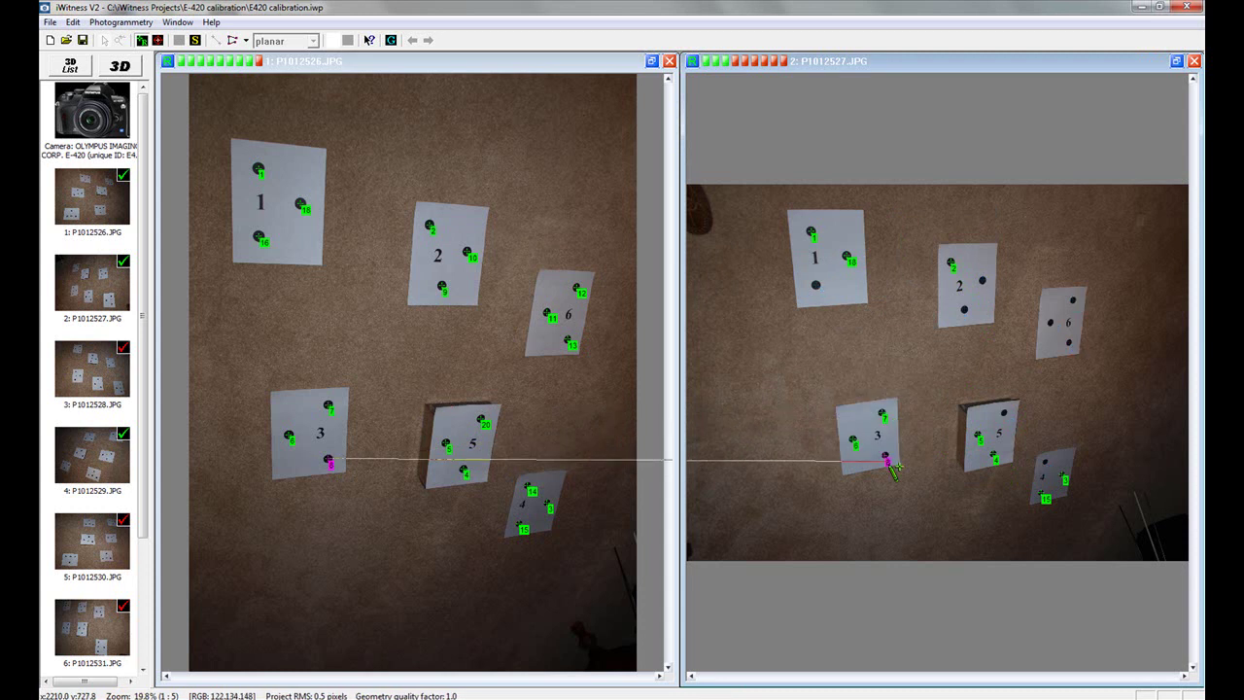
left_click(885, 455)
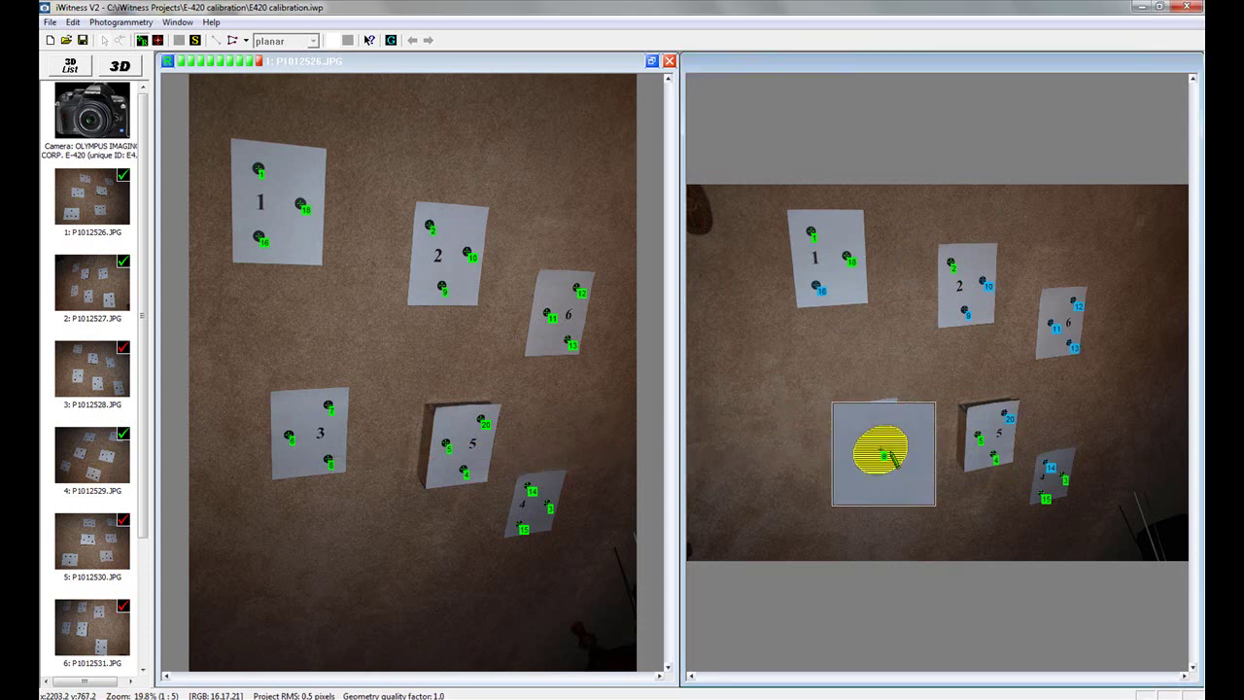
left_click(969, 311)
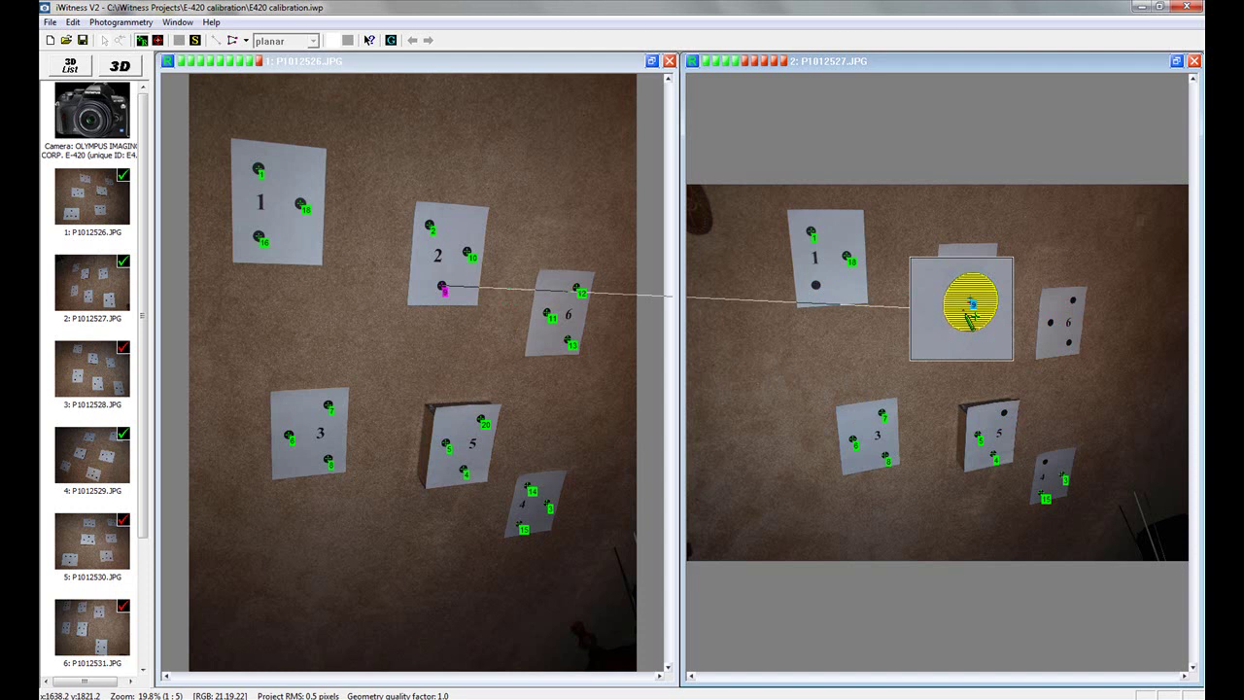
- Mark points 10–14, 16 and 20 on targets 2, 6, 4, 1 and 5 in image 2
left_click(986, 284)
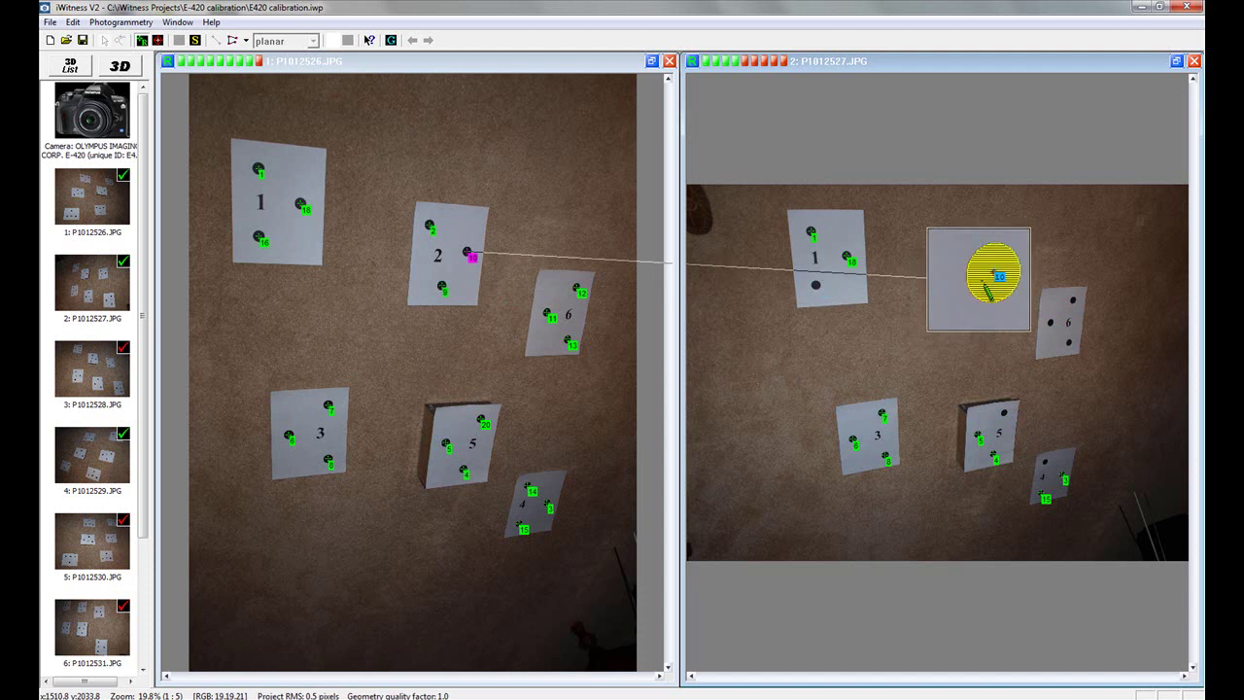
left_click(1054, 327)
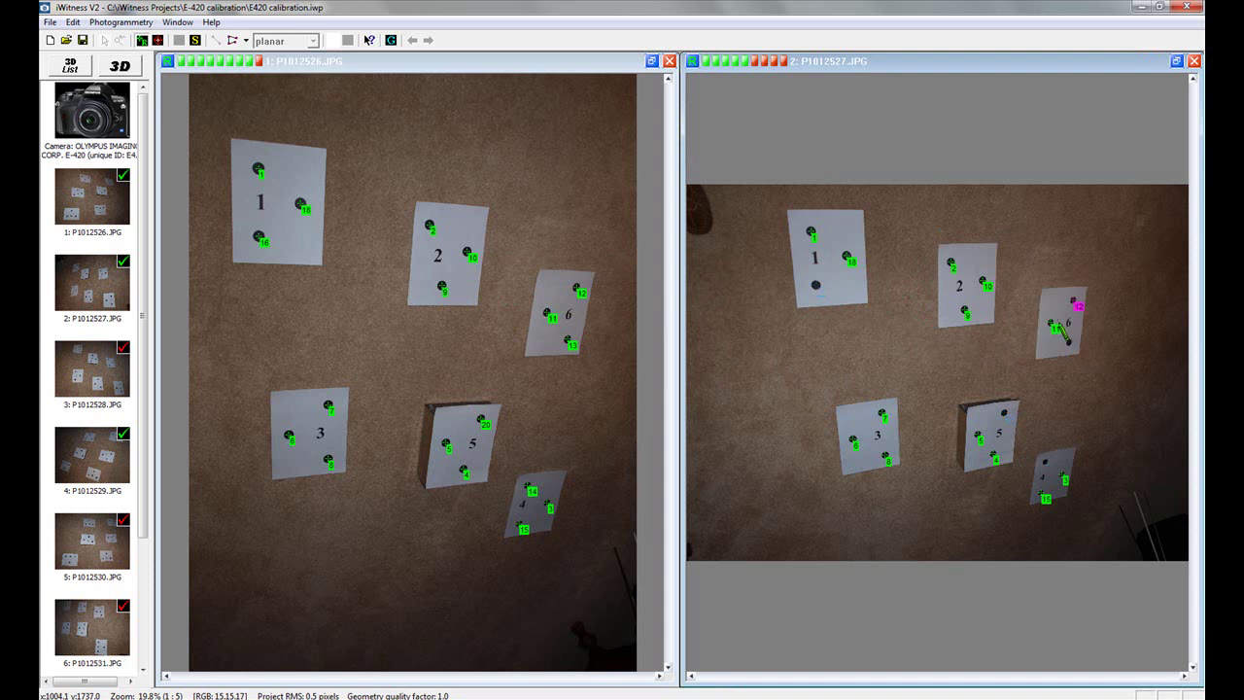
left_click(1073, 302)
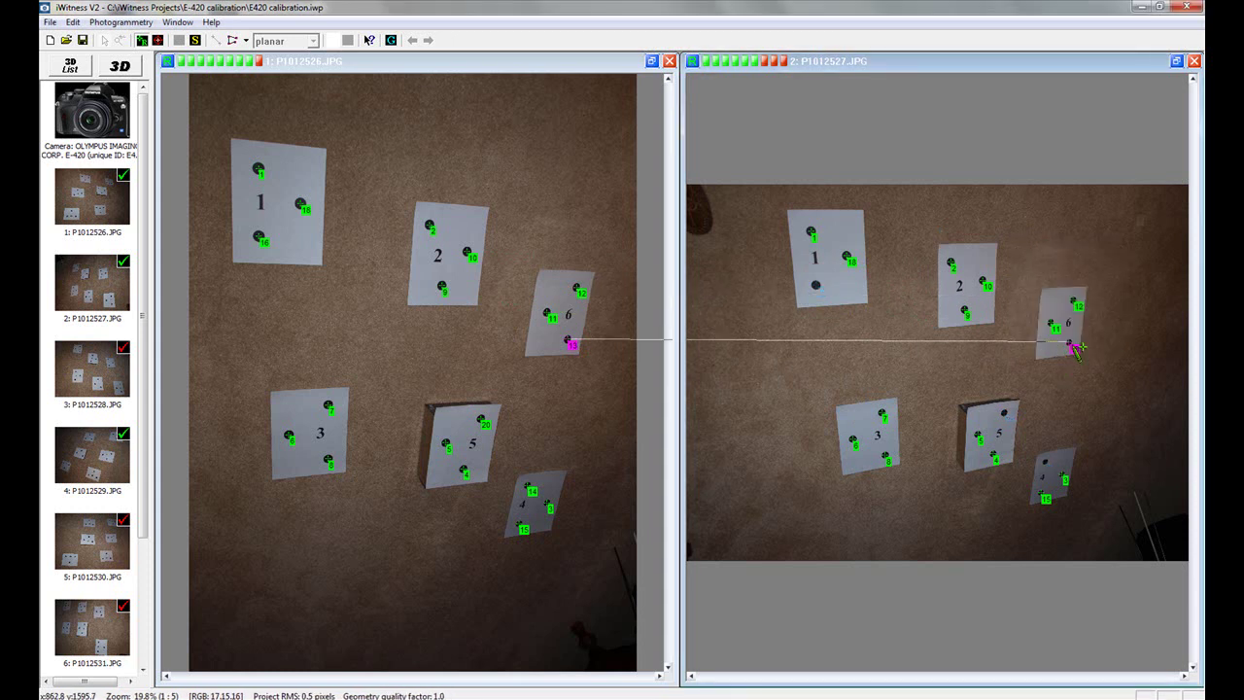
left_click(1072, 345)
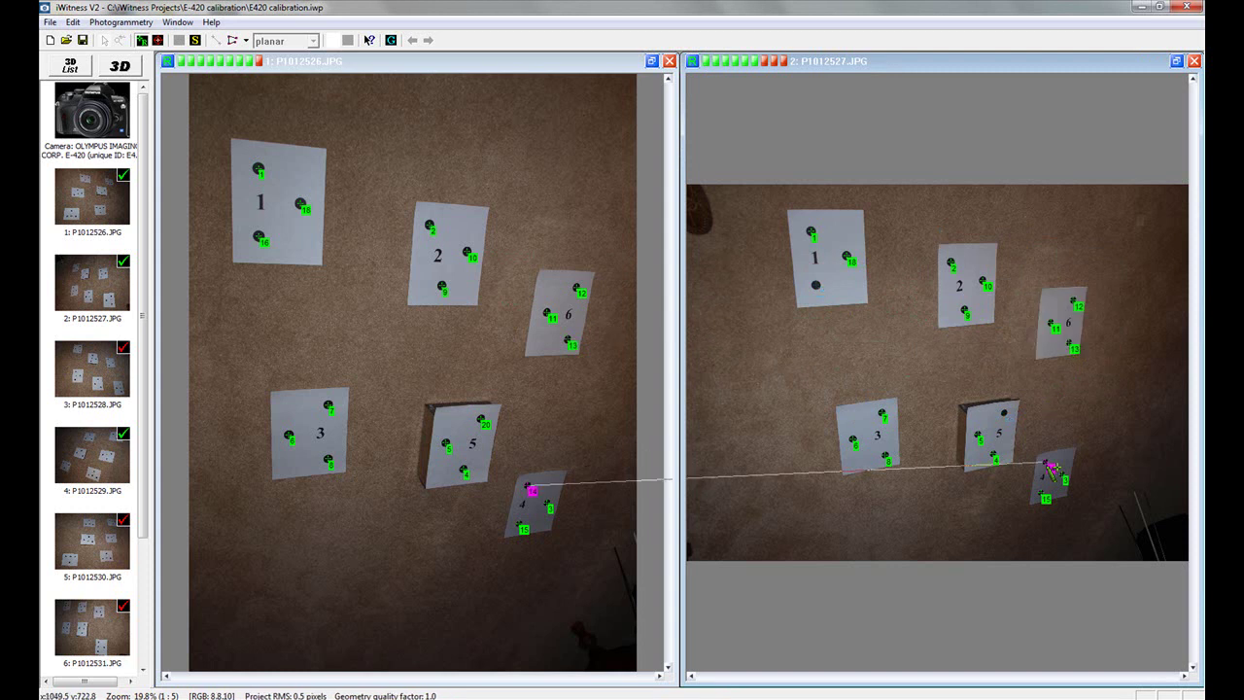
left_click(1051, 469)
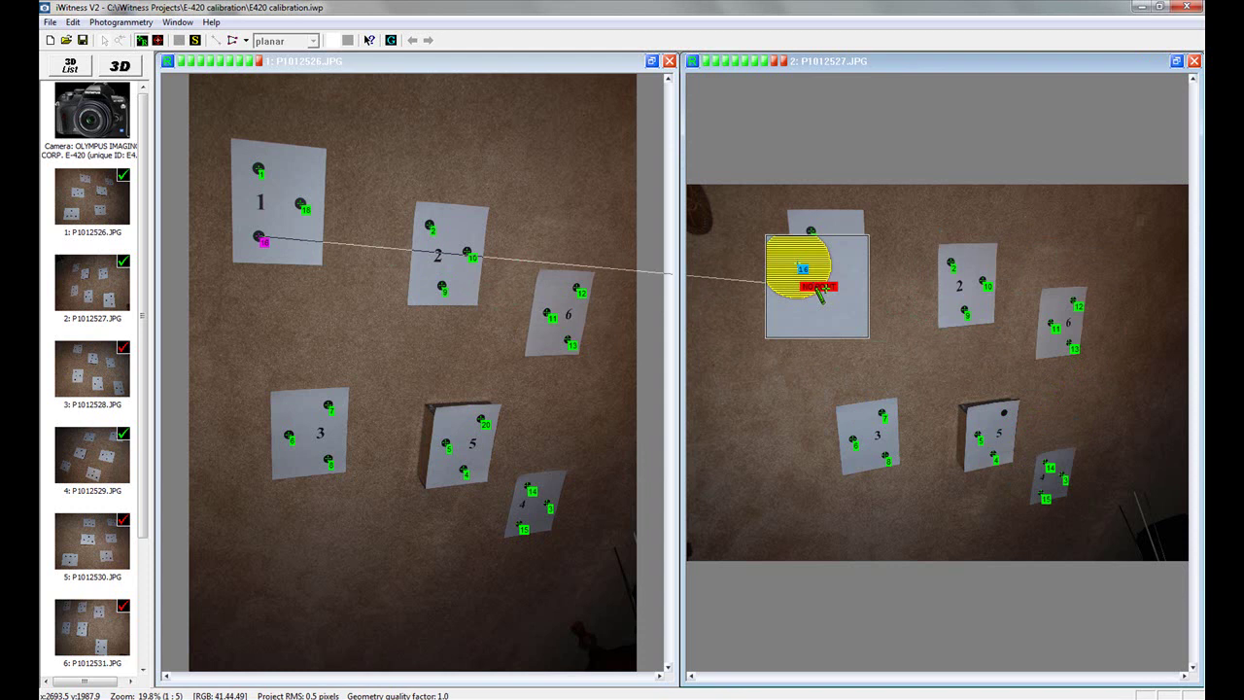
left_click(811, 280)
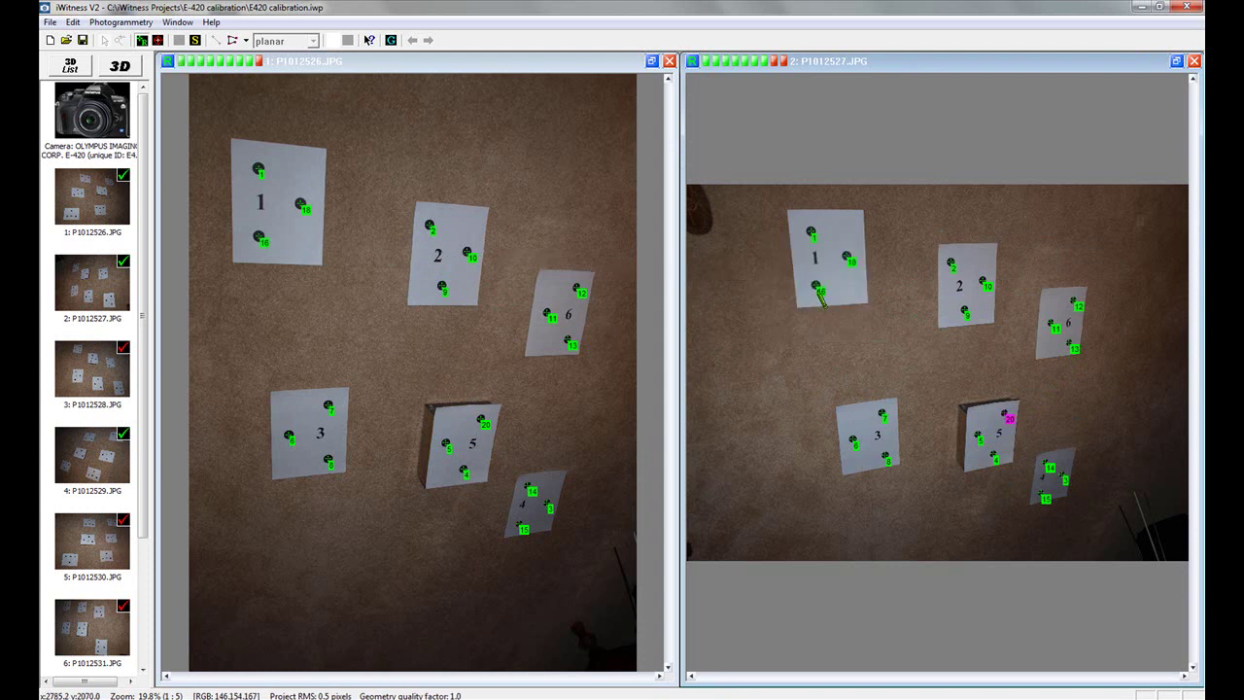
left_click(1009, 419)
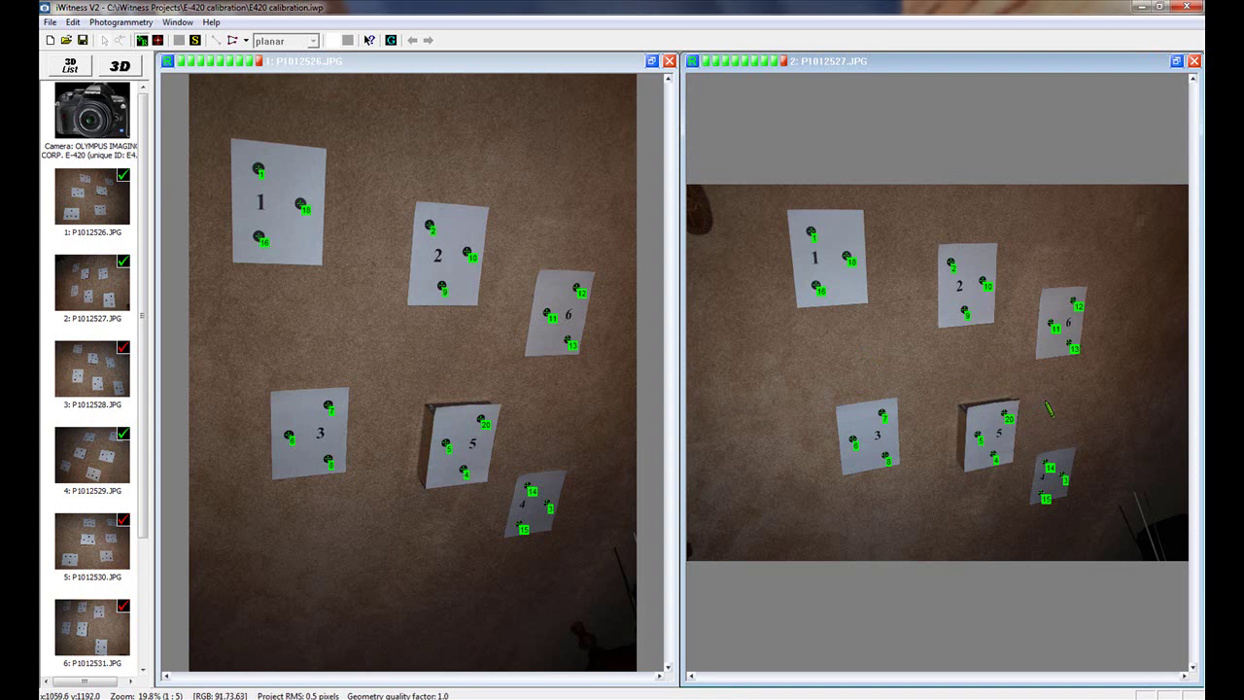
- Close image 2 and open image 3 beside image 1
left_click(1193, 61)
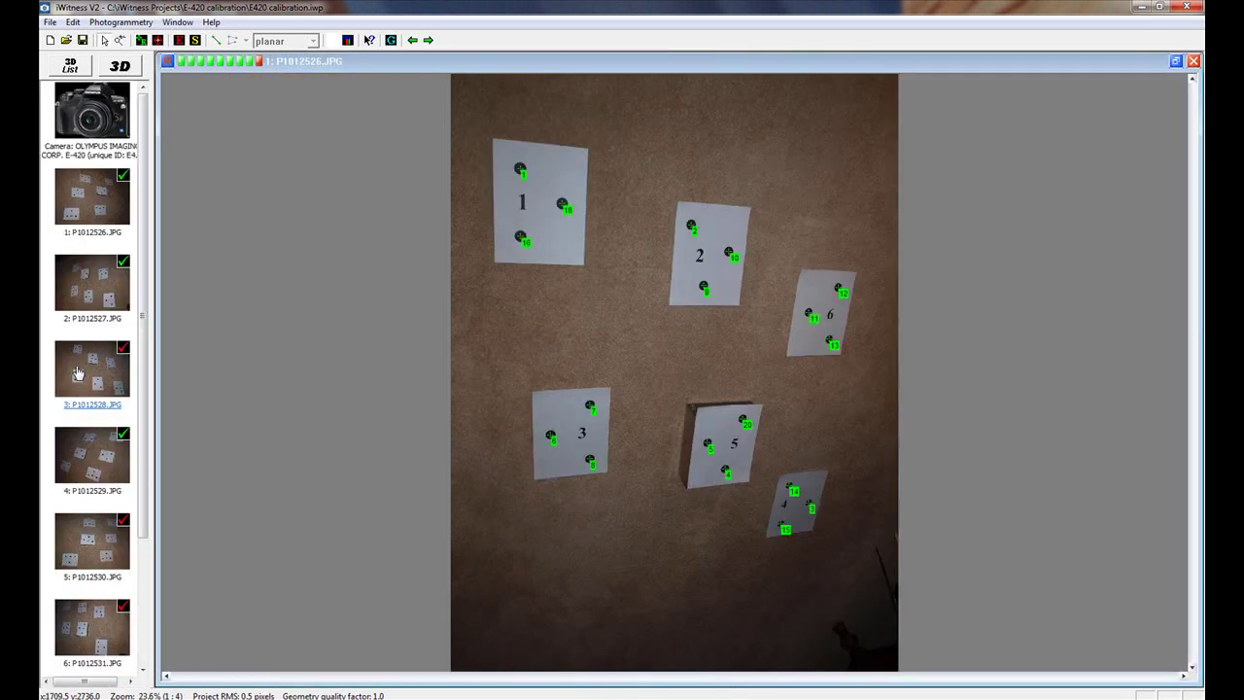
double_click(77, 372)
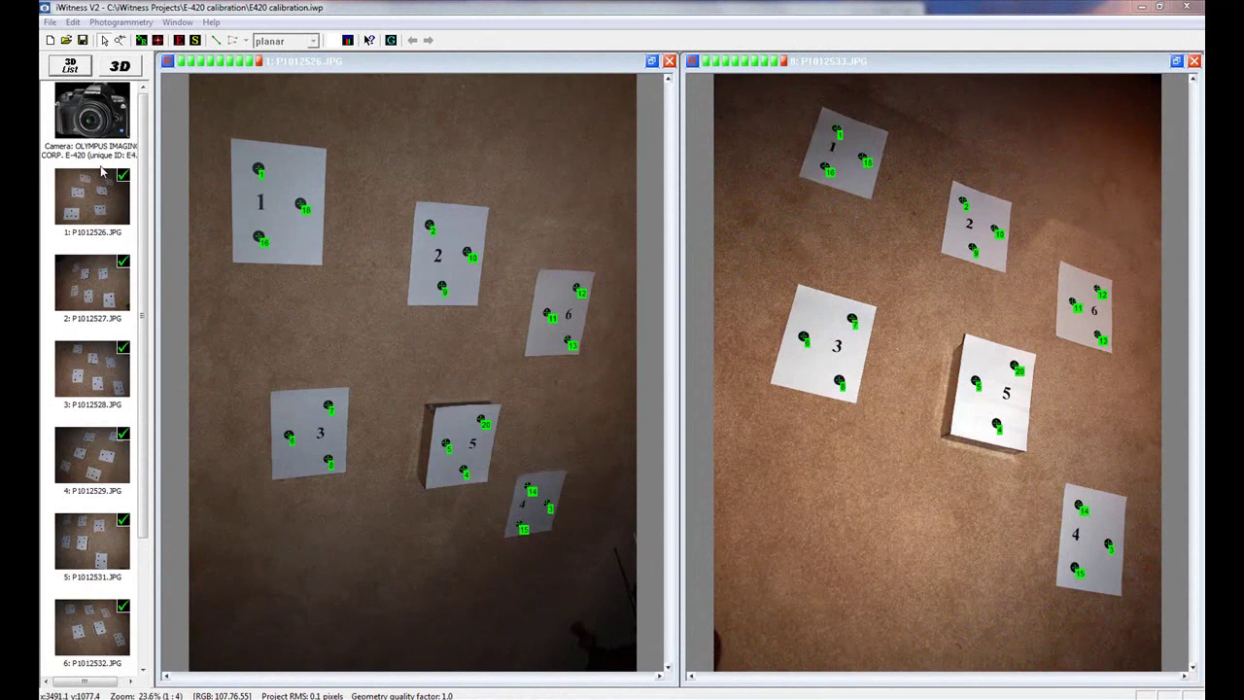
- Run the calibration bundle from the E-420 camera details and update the camera and database
double_click(99, 144)
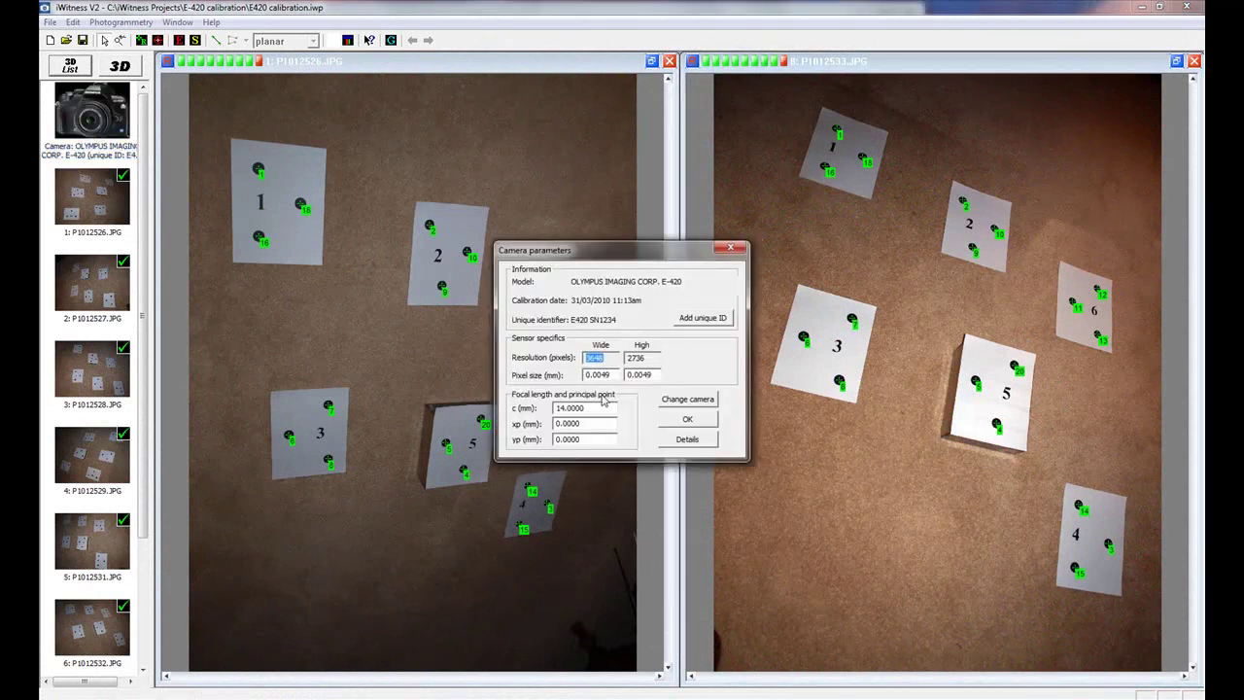
left_click(688, 440)
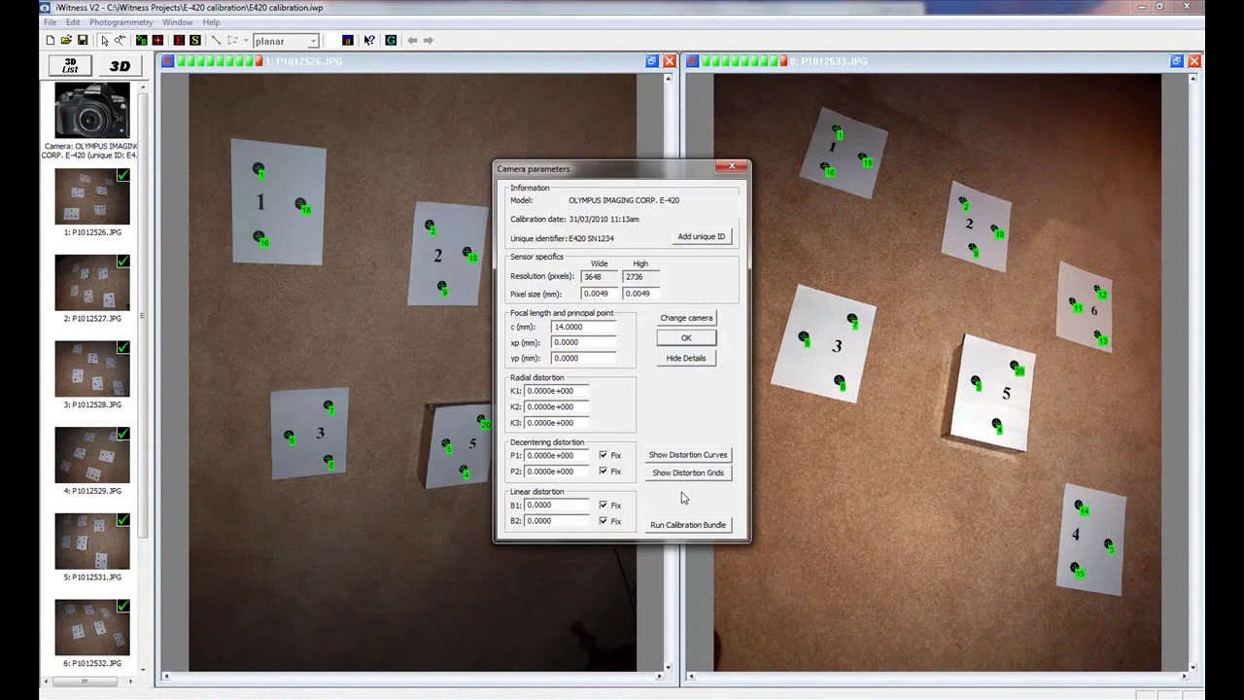
left_click(689, 525)
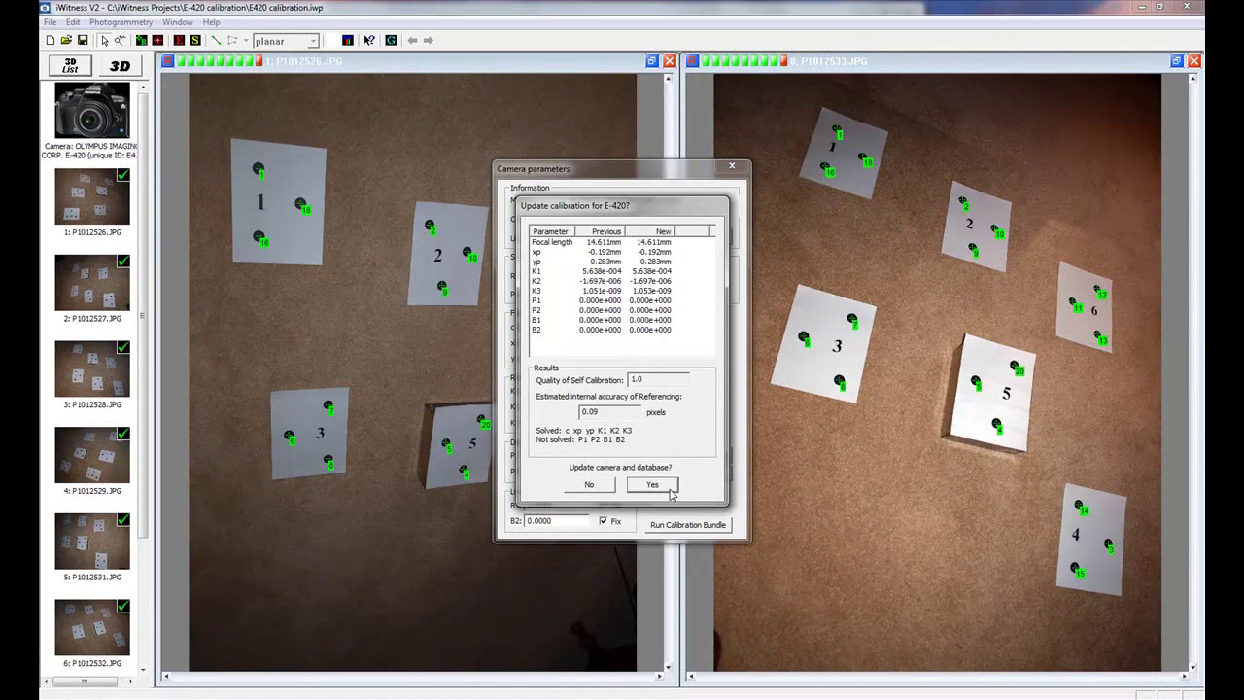
left_click(653, 484)
left_click(665, 489)
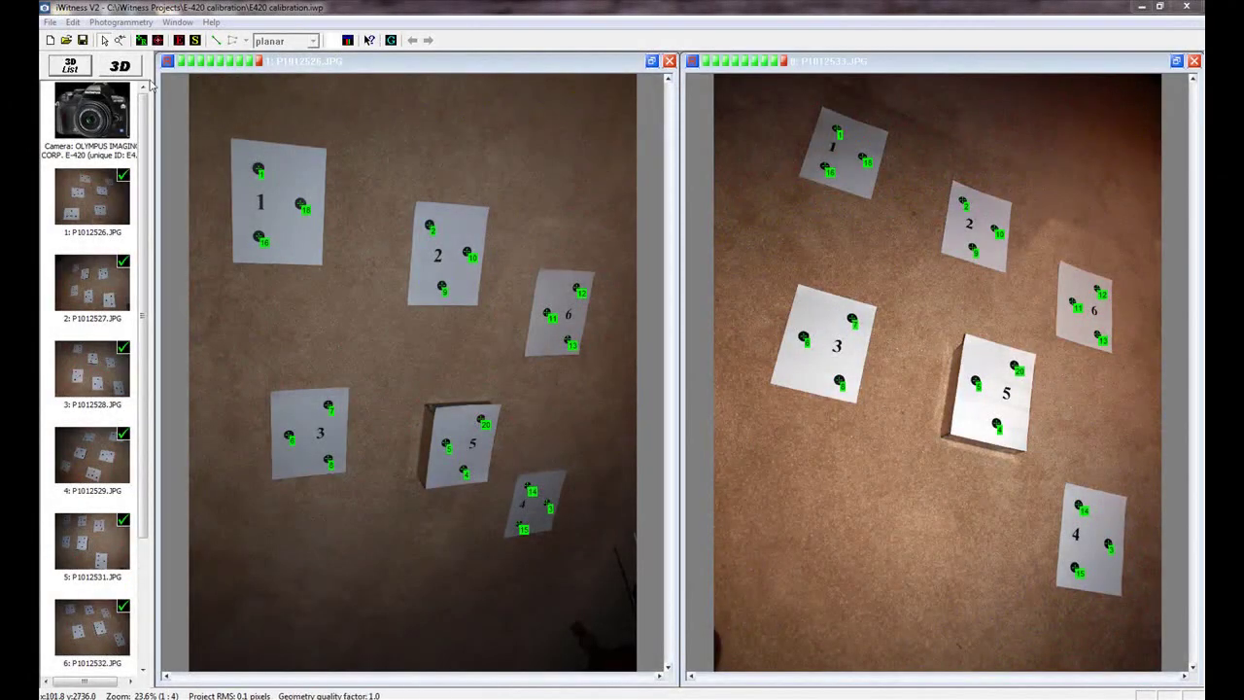
- Save the E420 calibration project from the toolbar
left_click(81, 41)
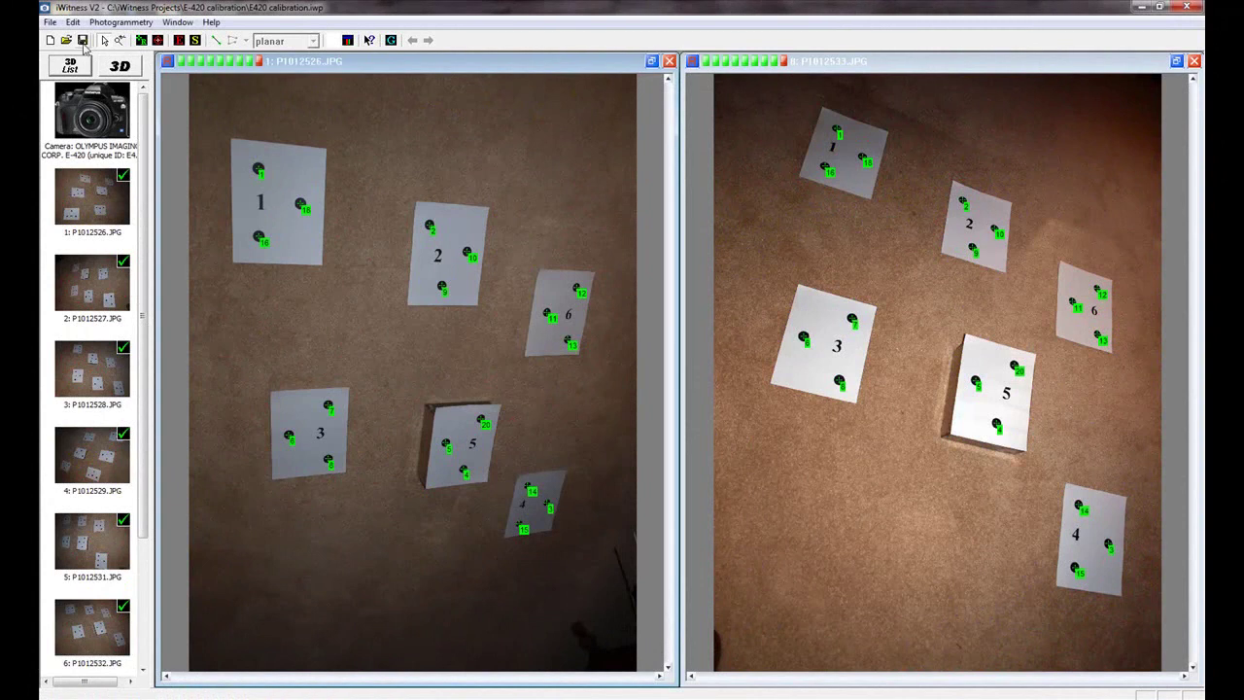